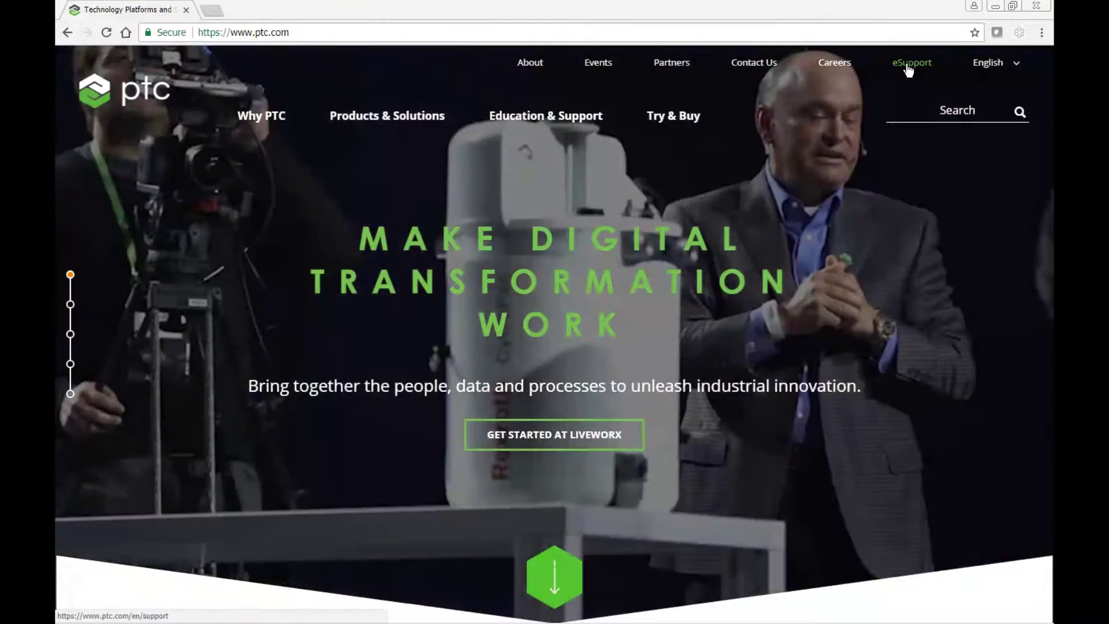
# Open the PTC eSupport site in a new tab from the ptc.com navigation
pyautogui.click(909, 68)
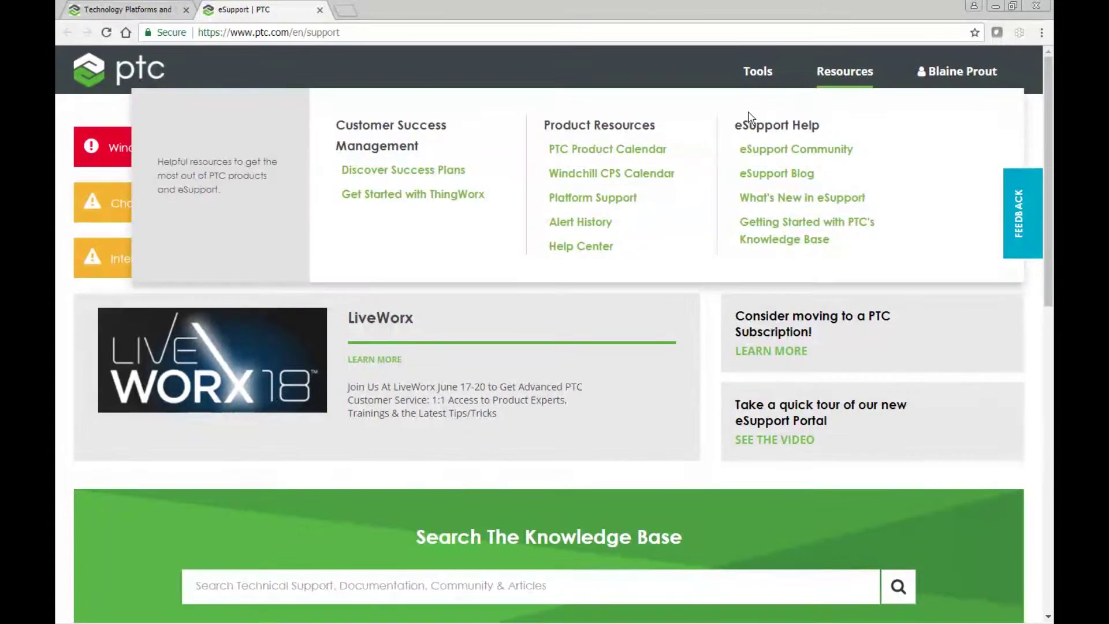
# Open the Manage Licenses portal from the eSupport page
pyautogui.scroll(-8, 711, 373)
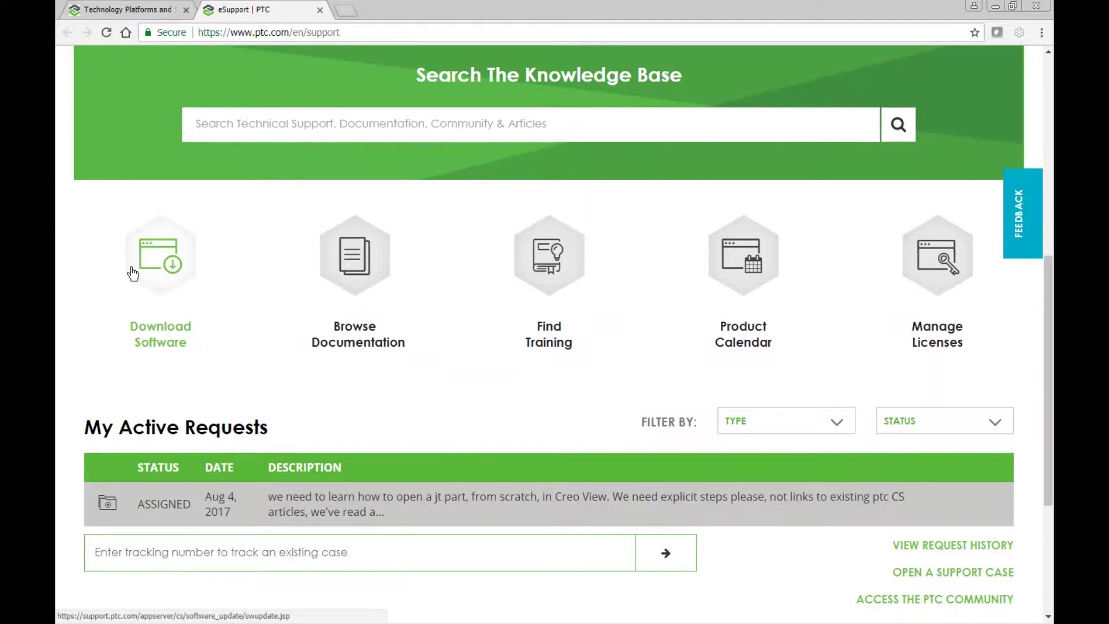
pyautogui.click(942, 267)
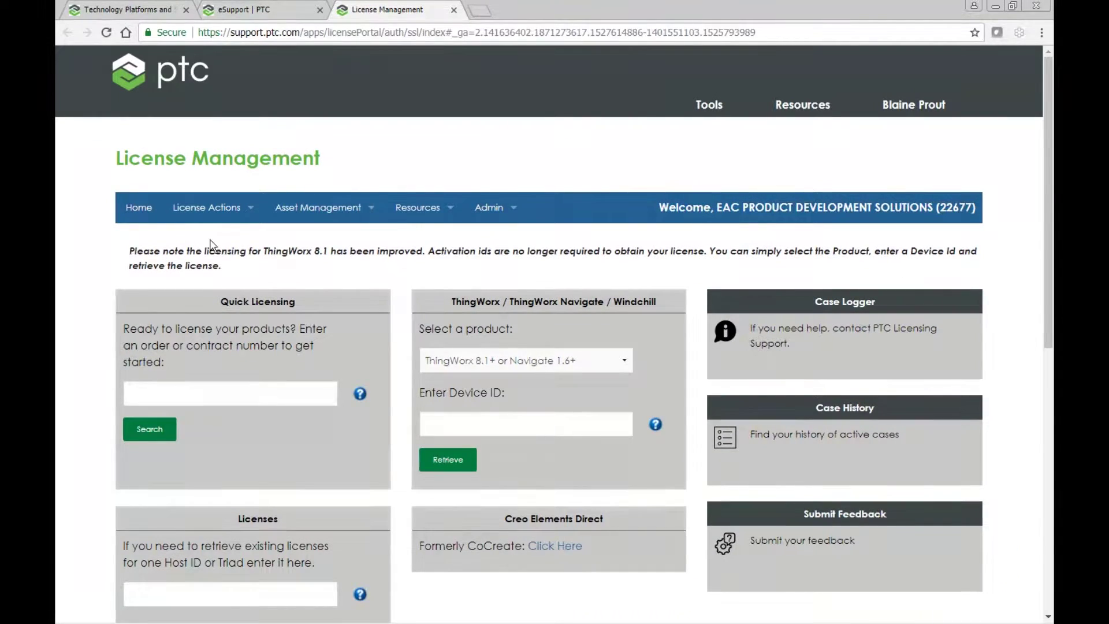
# Go to Advanced Search from the License Actions menu
pyautogui.click(215, 211)
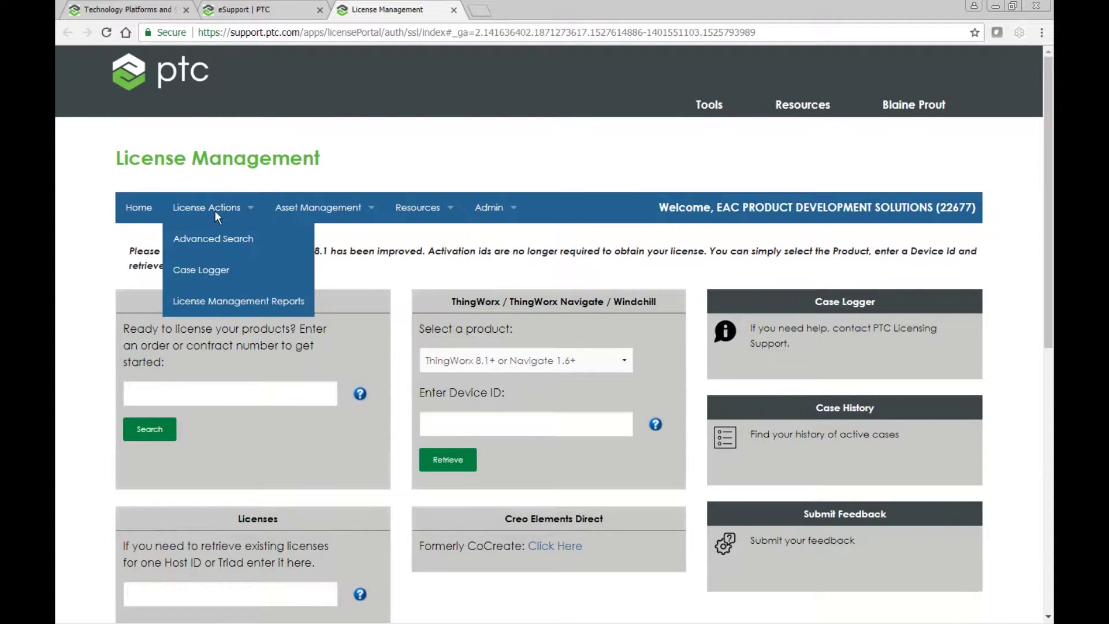
pyautogui.click(220, 242)
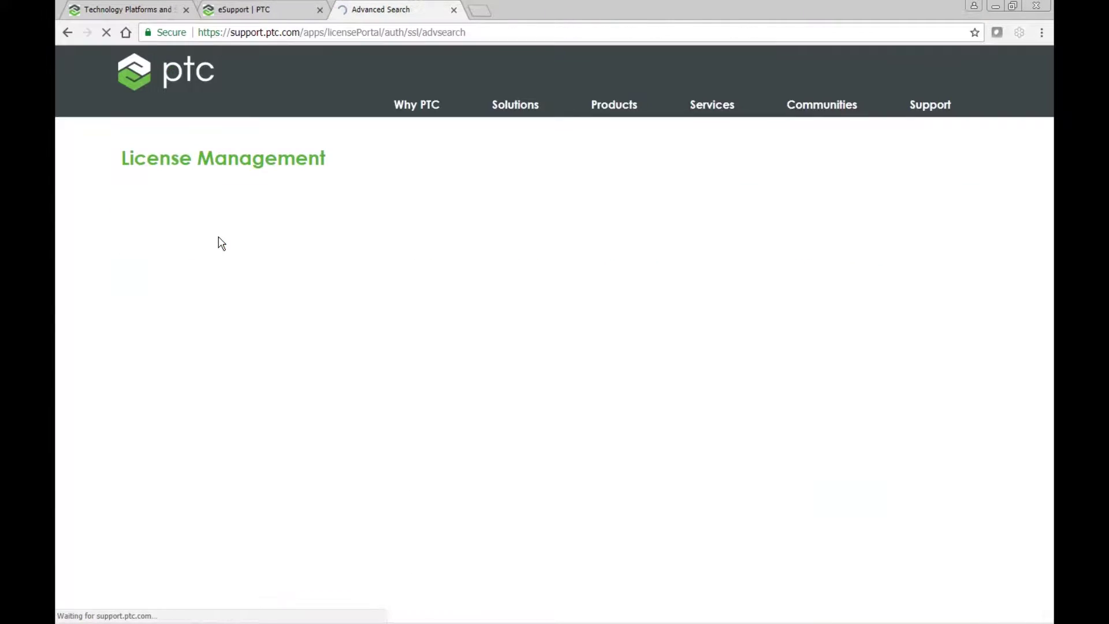
pyautogui.click(220, 209)
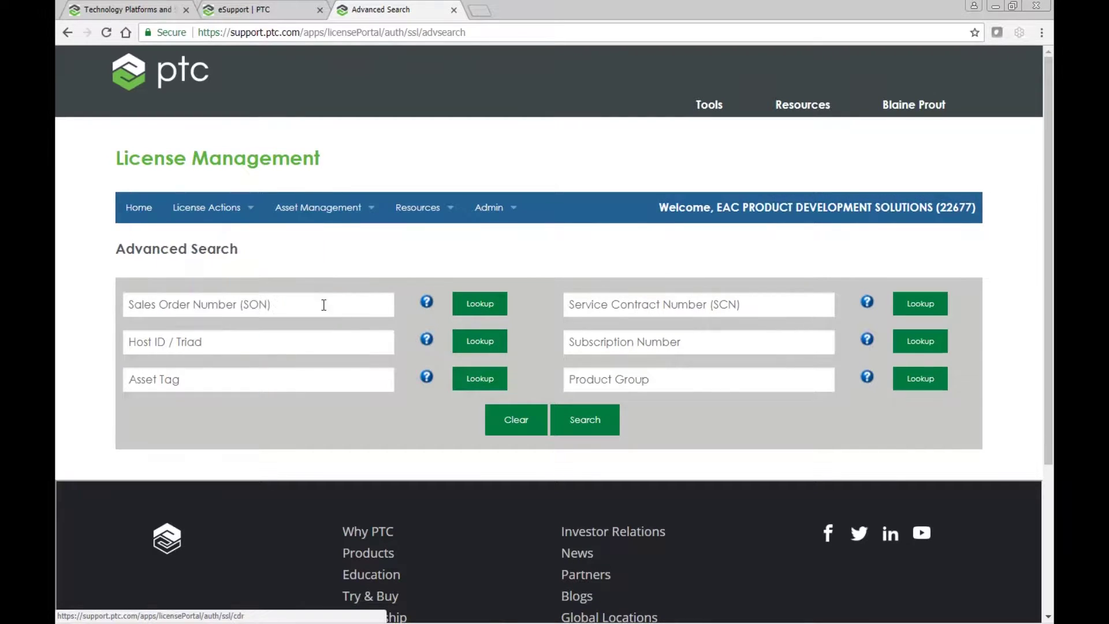
# Look up the pasted host ID, use it as the Host ID filter, and search its licenses
pyautogui.click(479, 344)
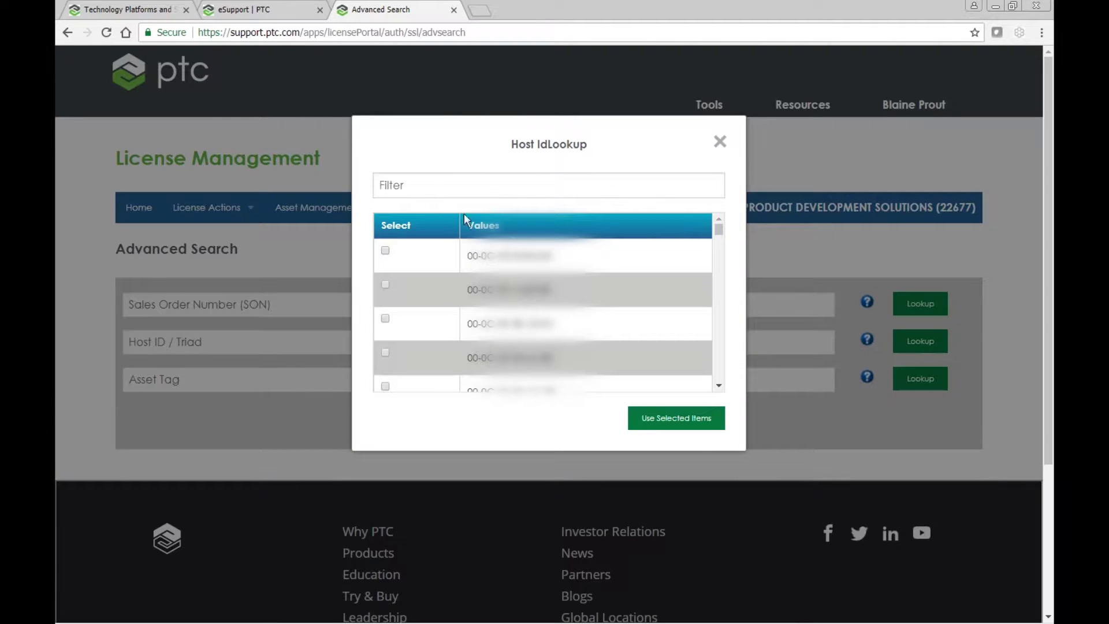
pyautogui.click(416, 187)
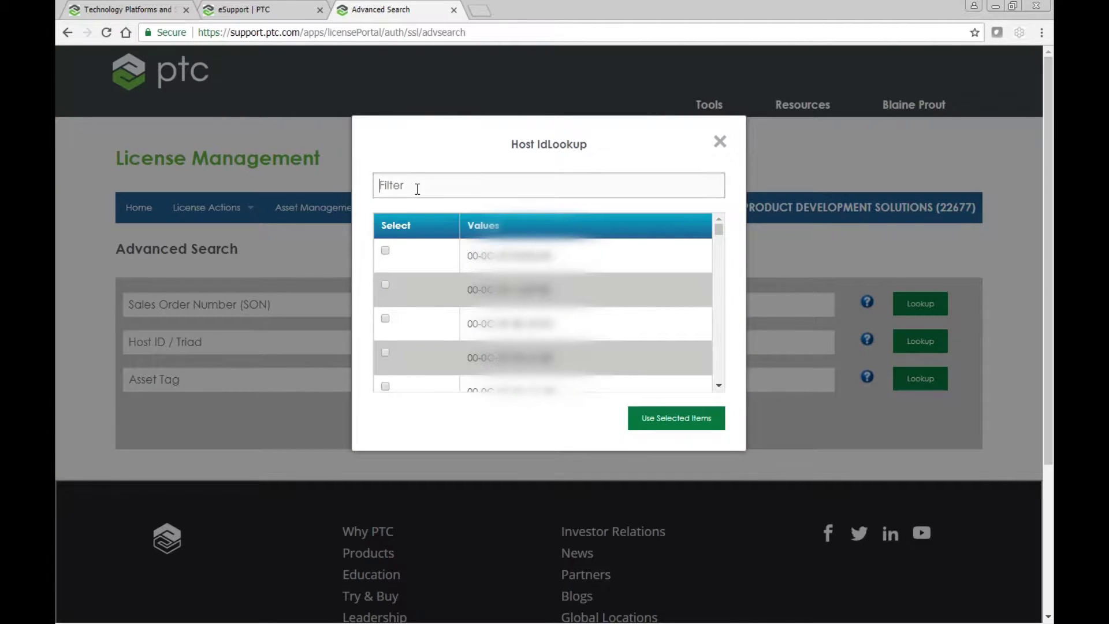
pyautogui.hotkey('ctrl', 'v')
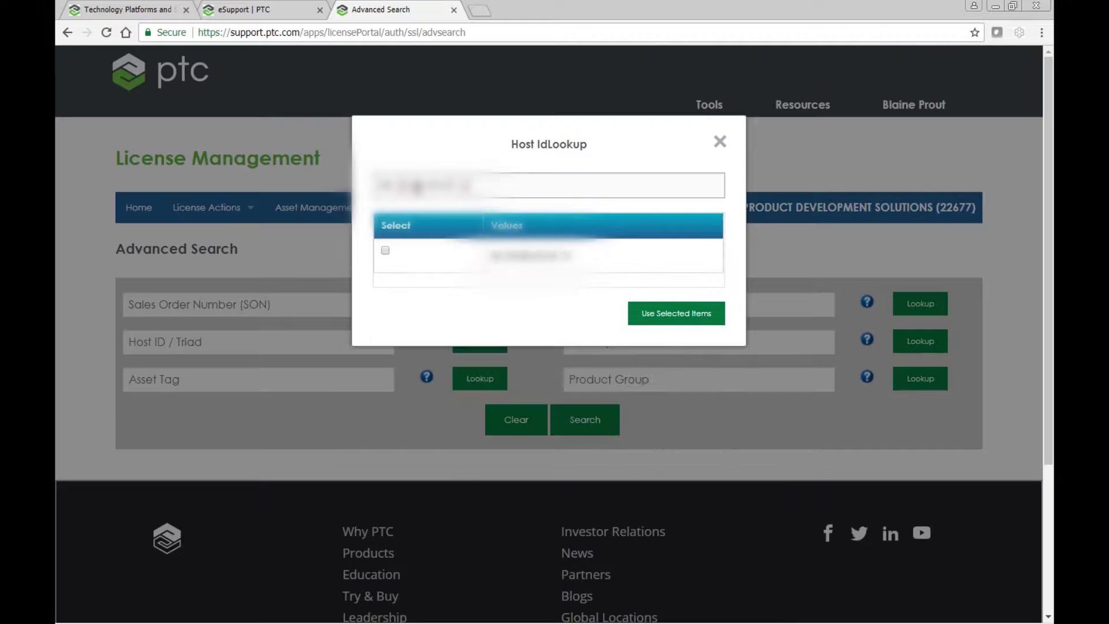
pyautogui.click(385, 252)
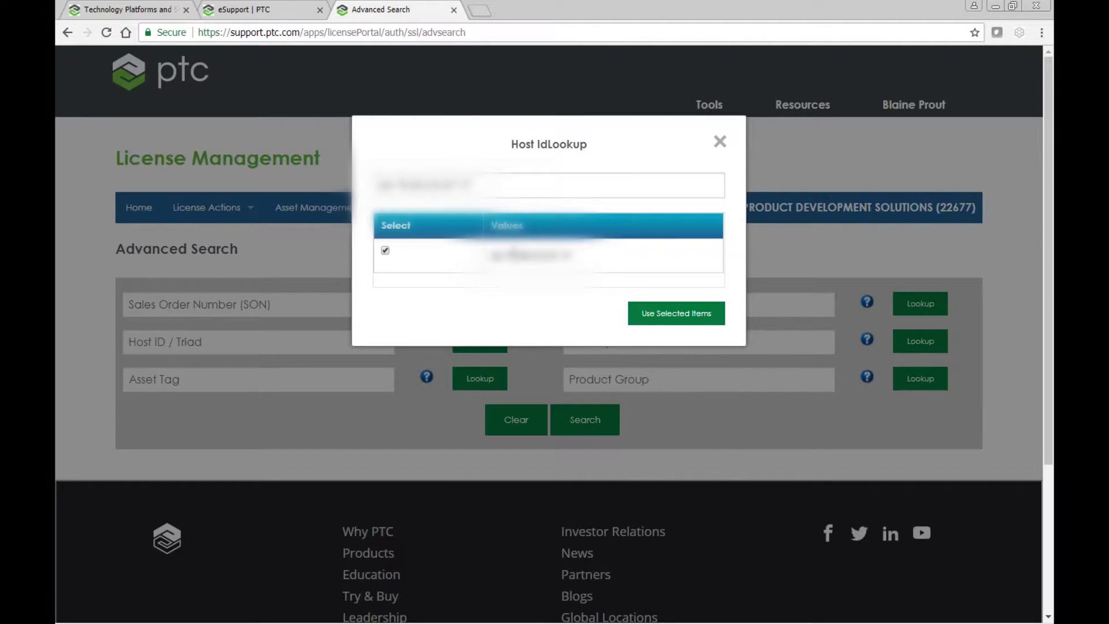
pyautogui.click(676, 315)
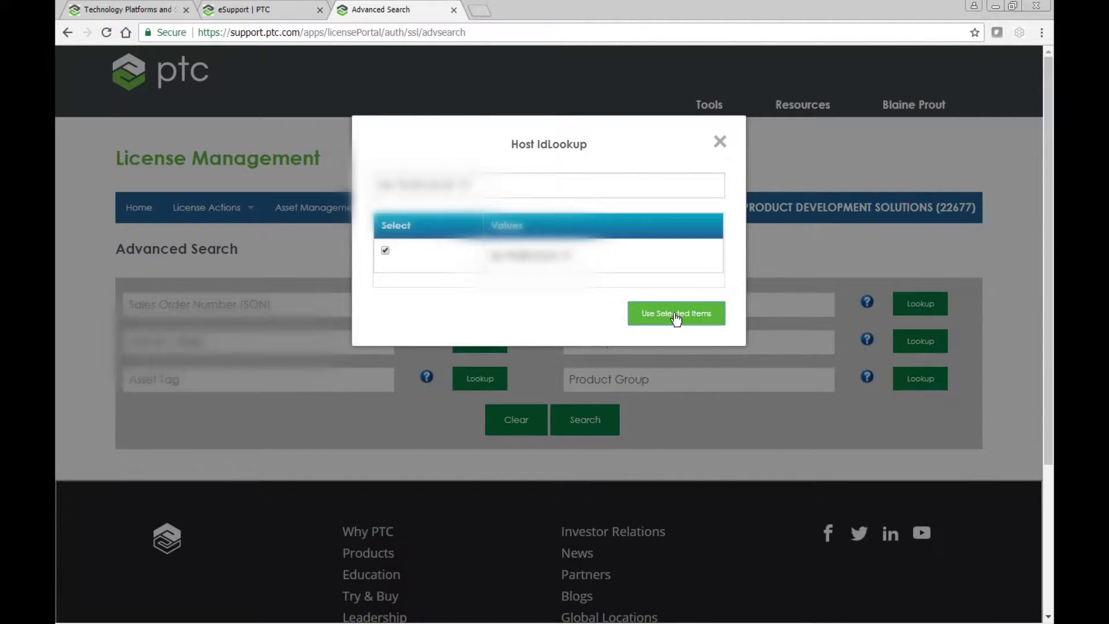
pyautogui.click(598, 429)
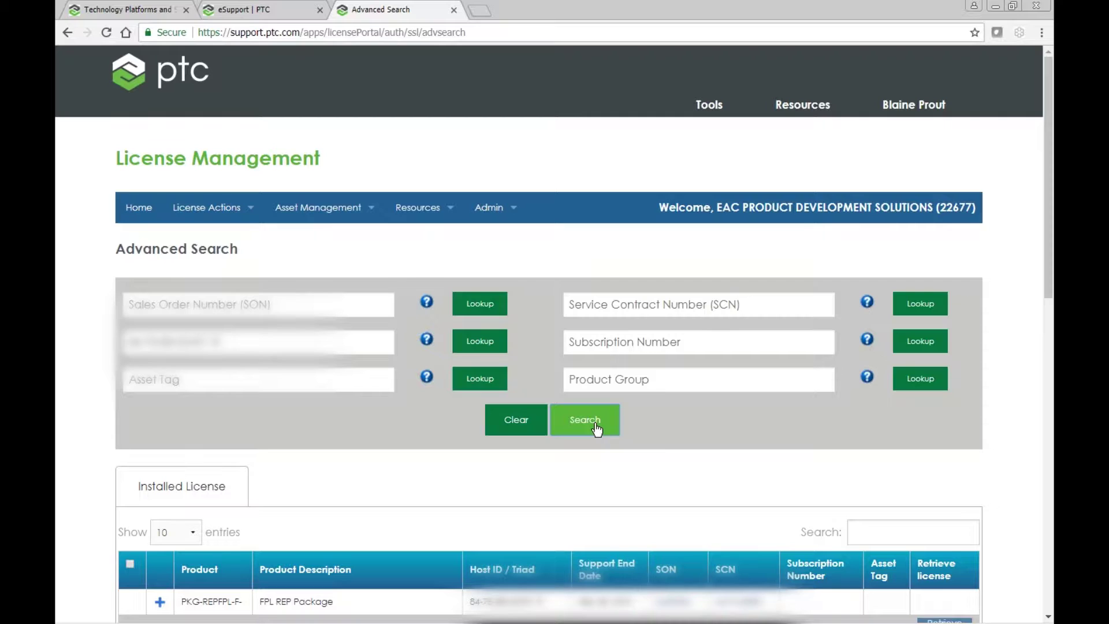
# Show 100 entries, select every installed license, and start Move License
pyautogui.scroll(-5, 598, 430)
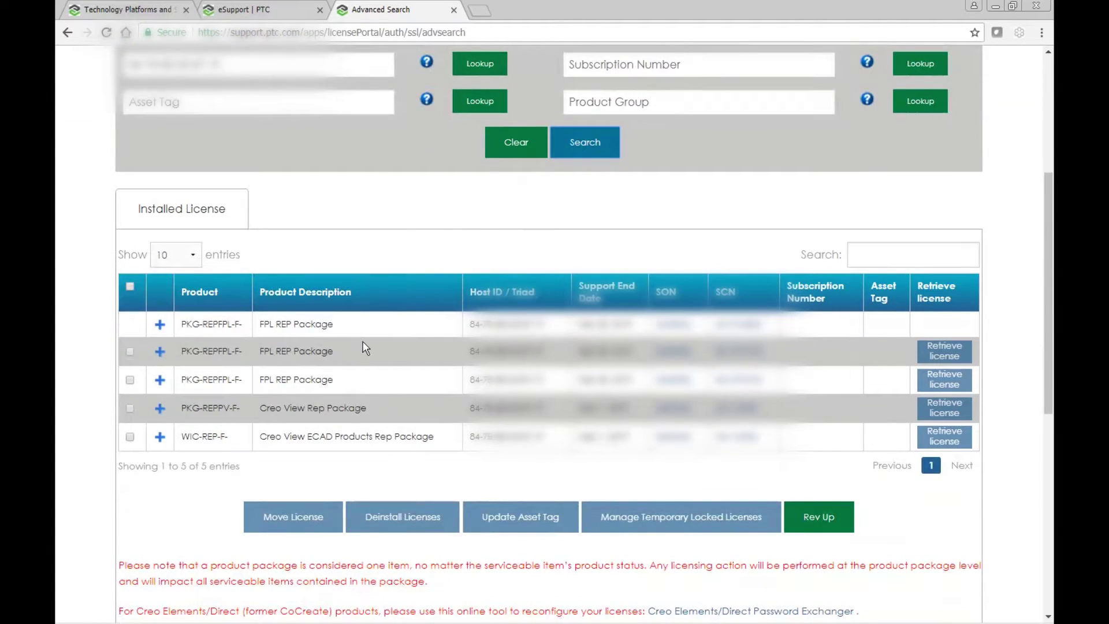
pyautogui.click(194, 259)
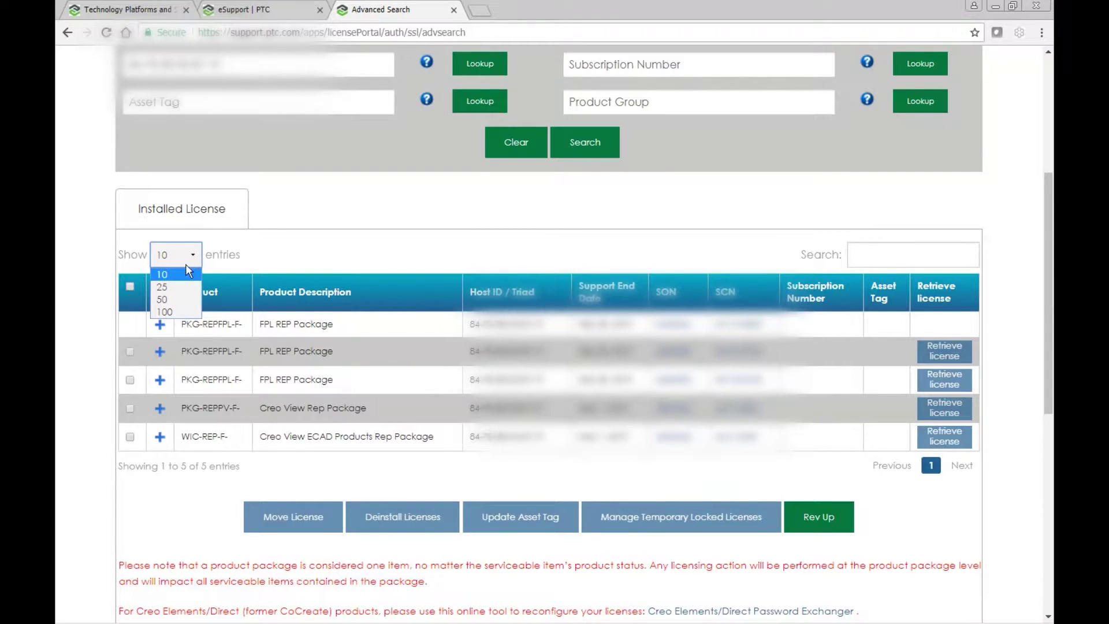
pyautogui.click(166, 312)
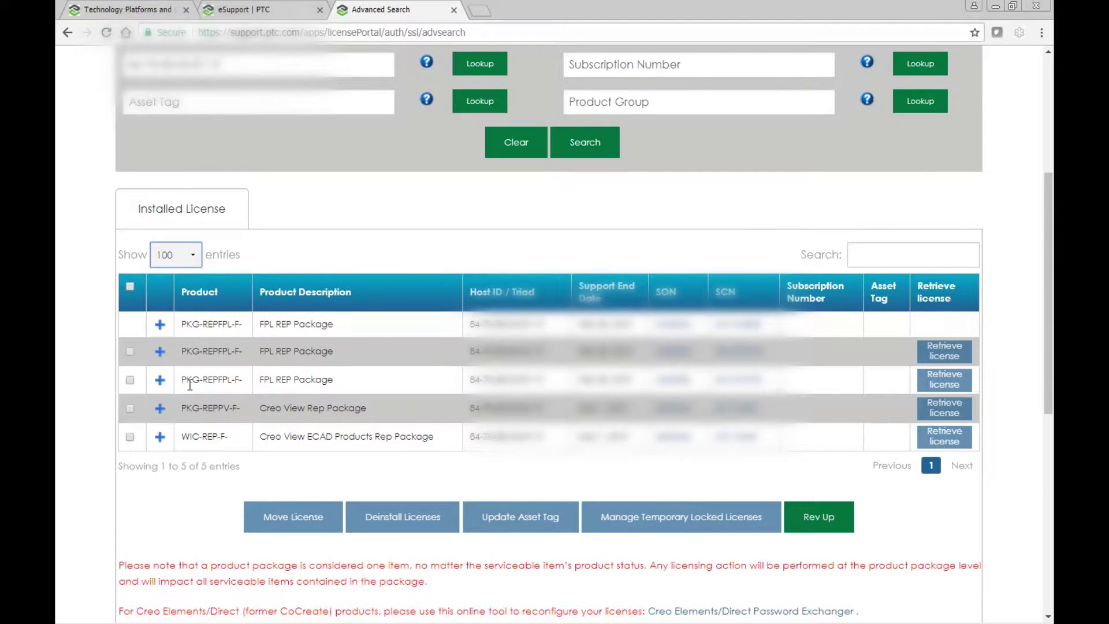
pyautogui.click(130, 287)
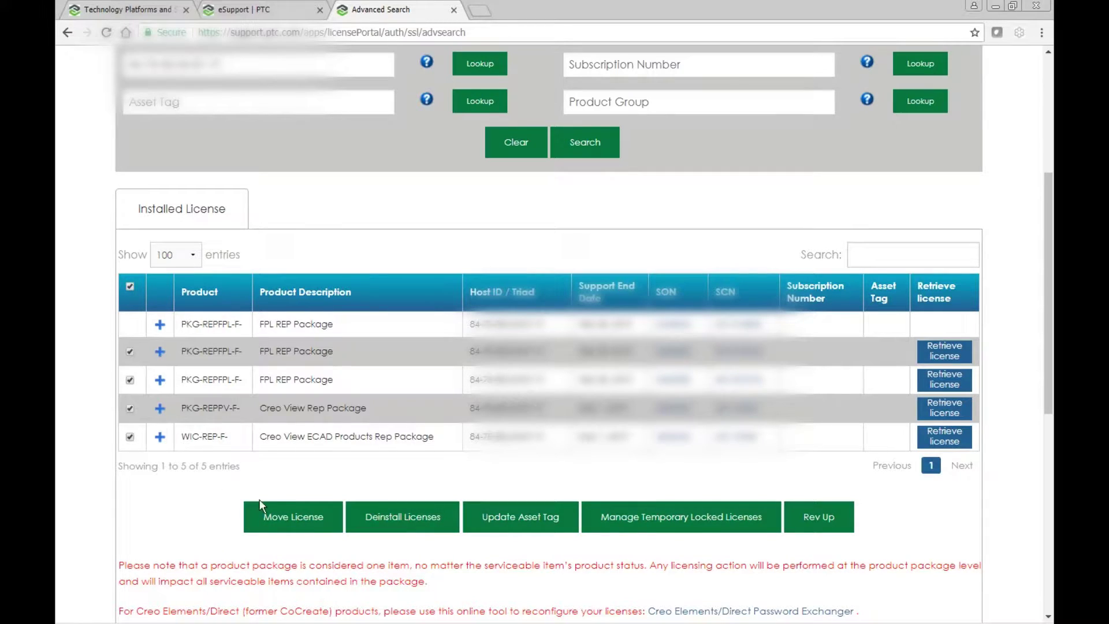
pyautogui.click(290, 516)
# Set Select Quantity to 1 for each of the four packages
pyautogui.doubleClick(473, 264)
pyautogui.write('1')
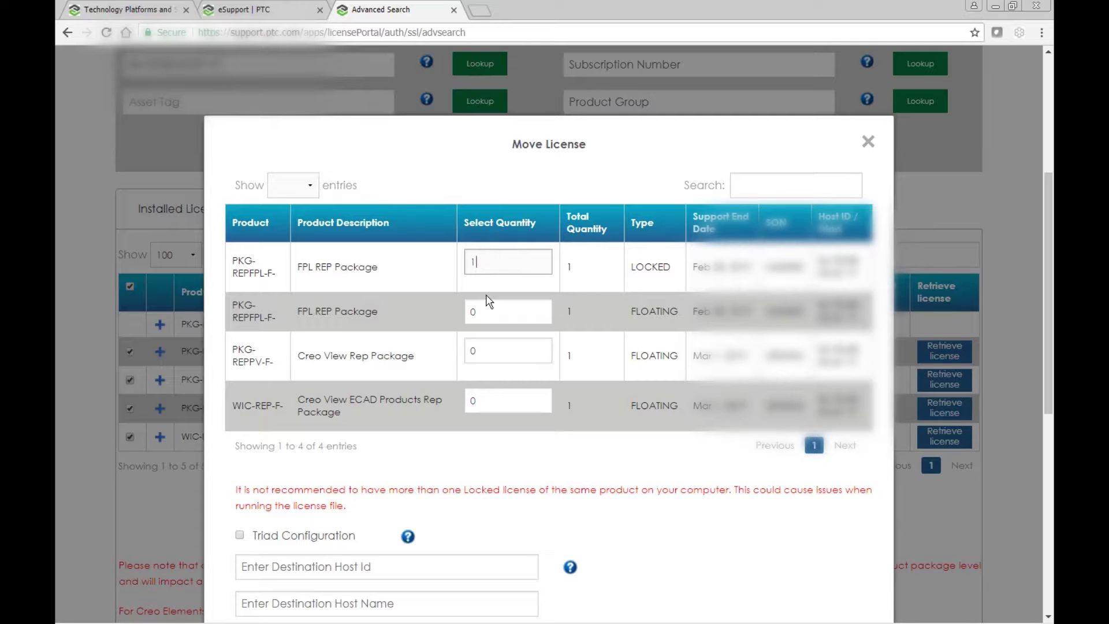
pyautogui.click(472, 310)
pyautogui.write('1')
pyautogui.doubleClick(471, 365)
pyautogui.write('1')
pyautogui.doubleClick(476, 411)
pyautogui.write('1')
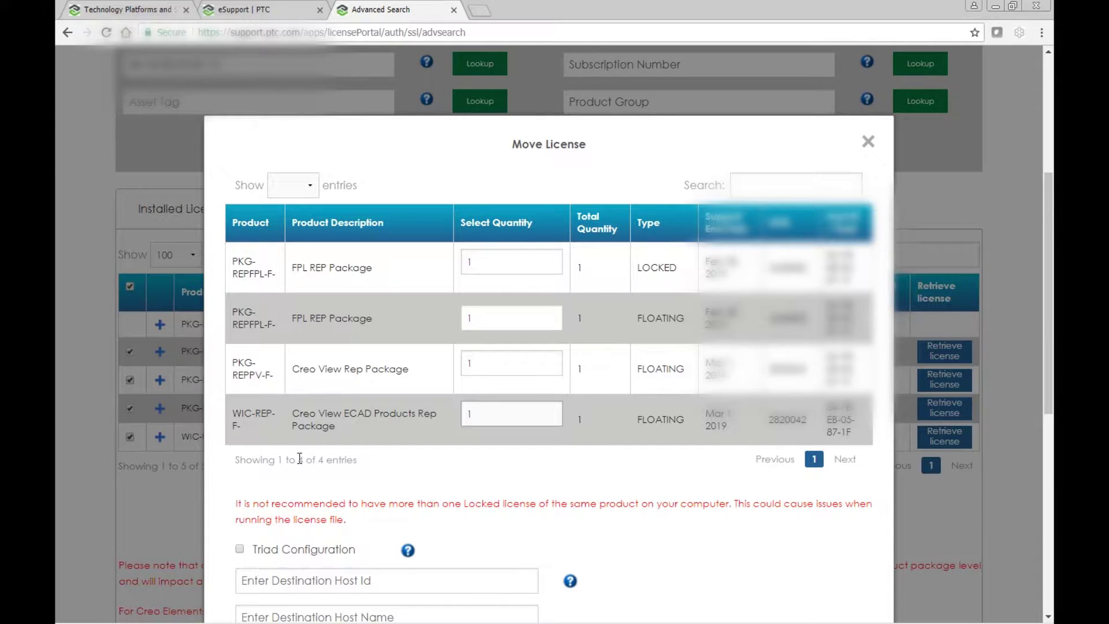
# Scroll down to the destination section and focus the Destination Host Id field
pyautogui.click(312, 187)
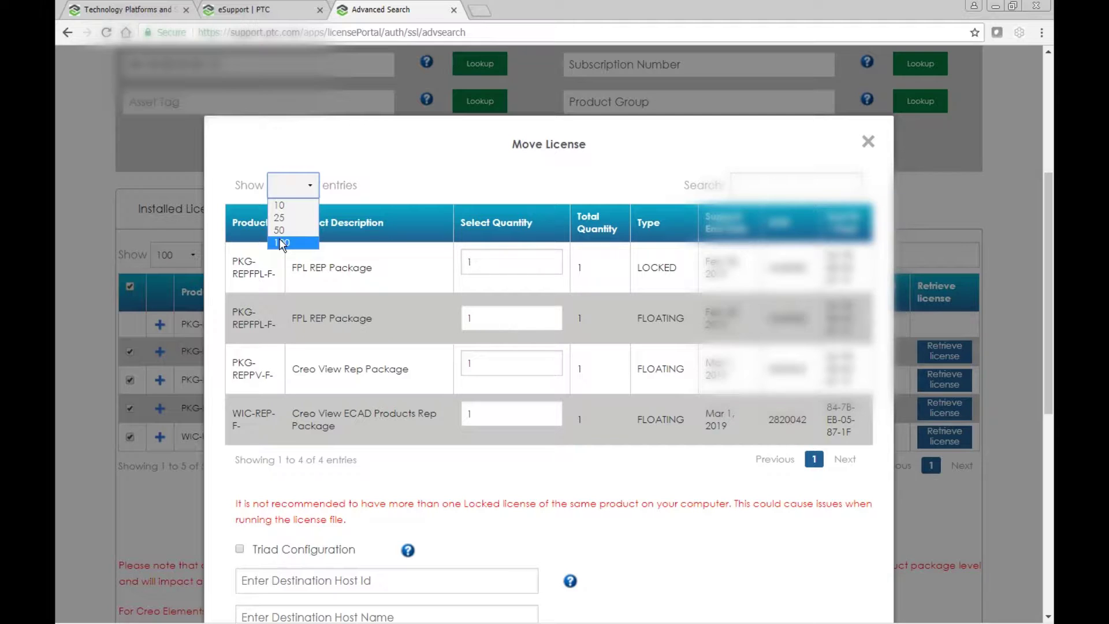
pyautogui.click(384, 190)
pyautogui.scroll(-5, 404, 227)
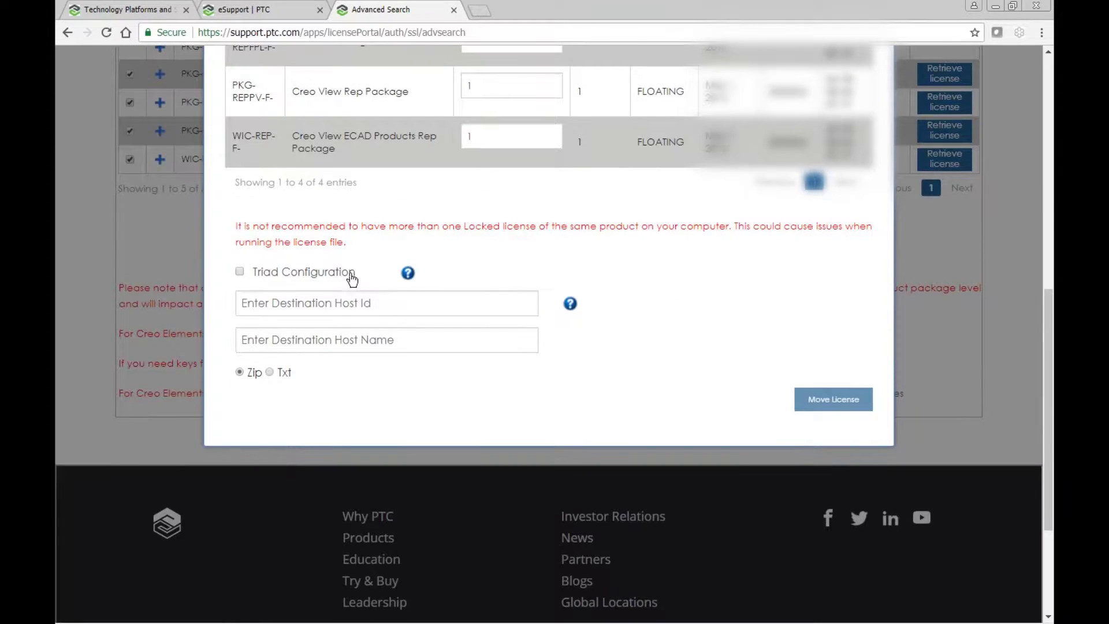
pyautogui.click(339, 305)
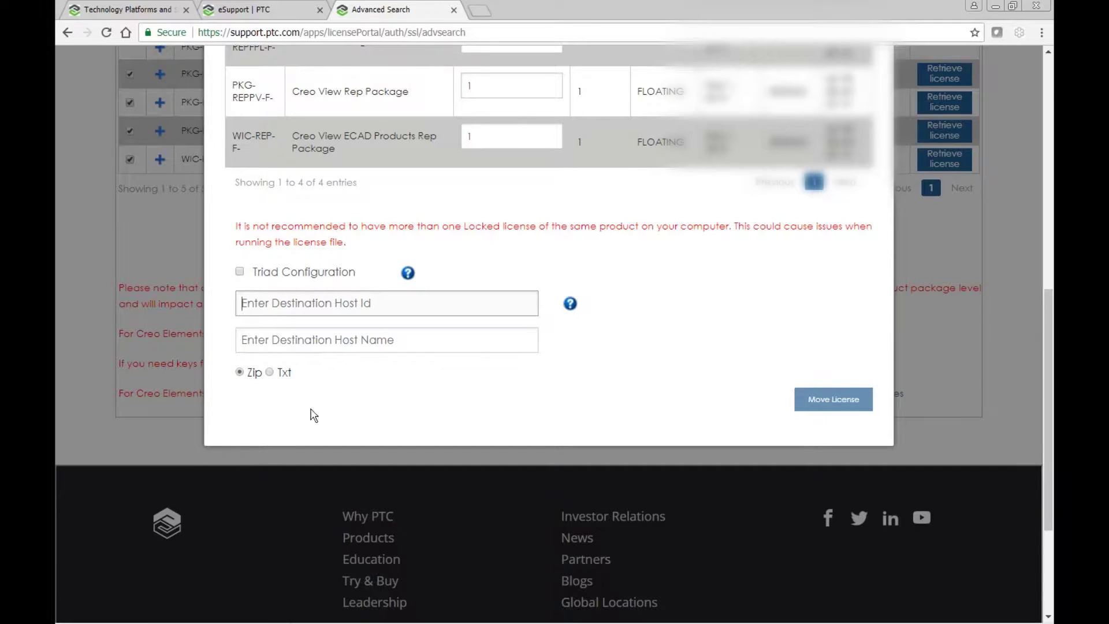
# Copy the PTC Host ID from the Notepad license file into Destination Host Id
pyautogui.moveTo(271, 615)
pyautogui.click(331, 601)
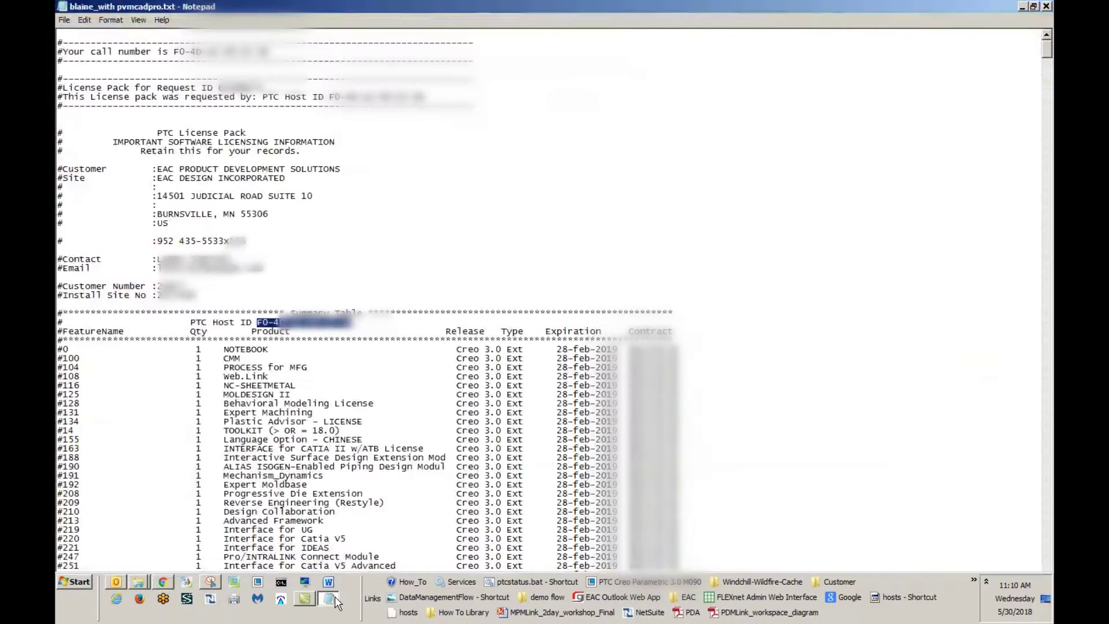
pyautogui.rightClick(304, 325)
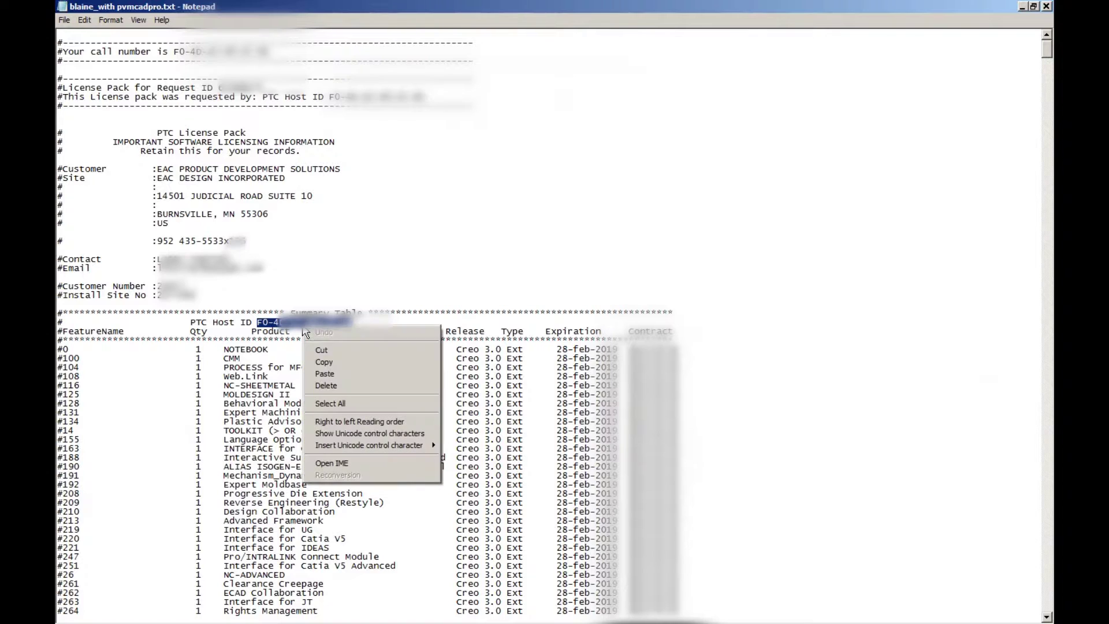
pyautogui.click(324, 362)
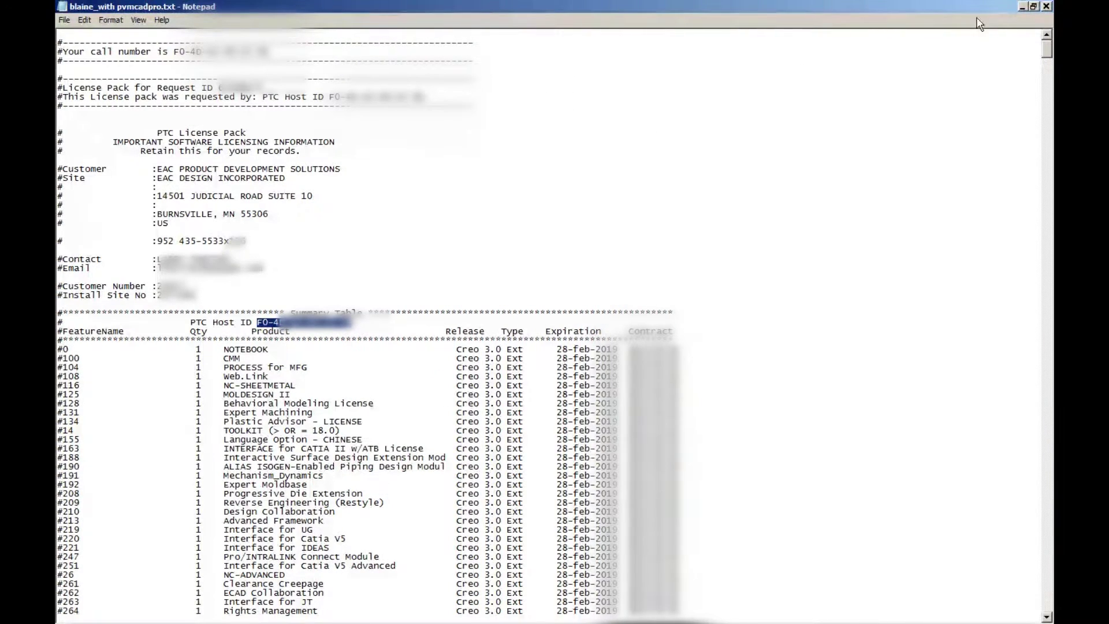
pyautogui.click(1021, 6)
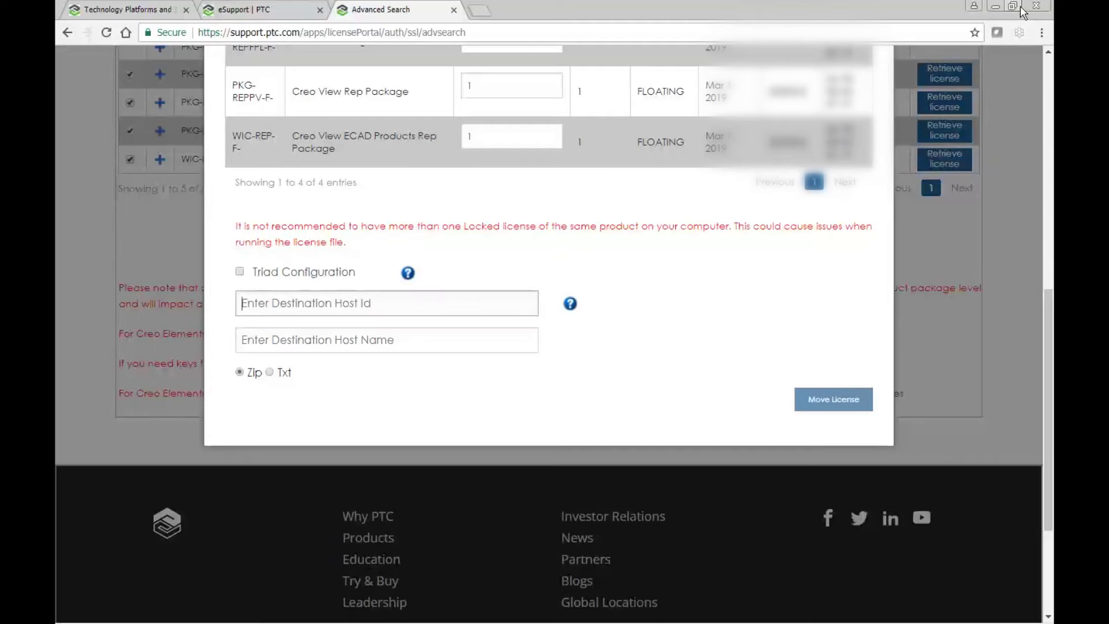
pyautogui.rightClick(273, 305)
pyautogui.click(329, 383)
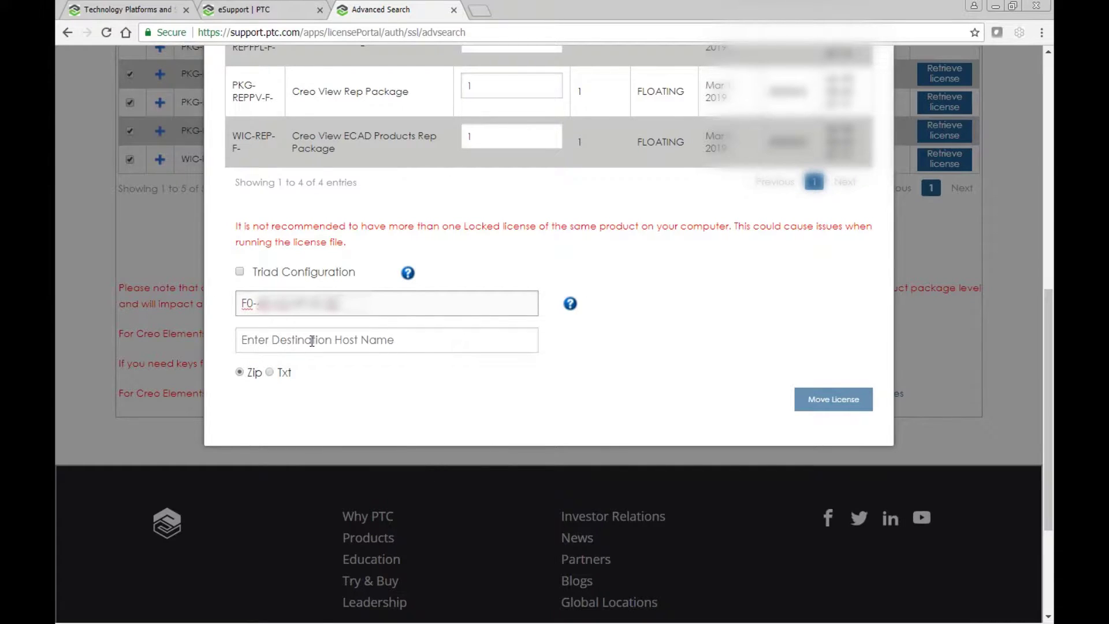
pyautogui.click(312, 341)
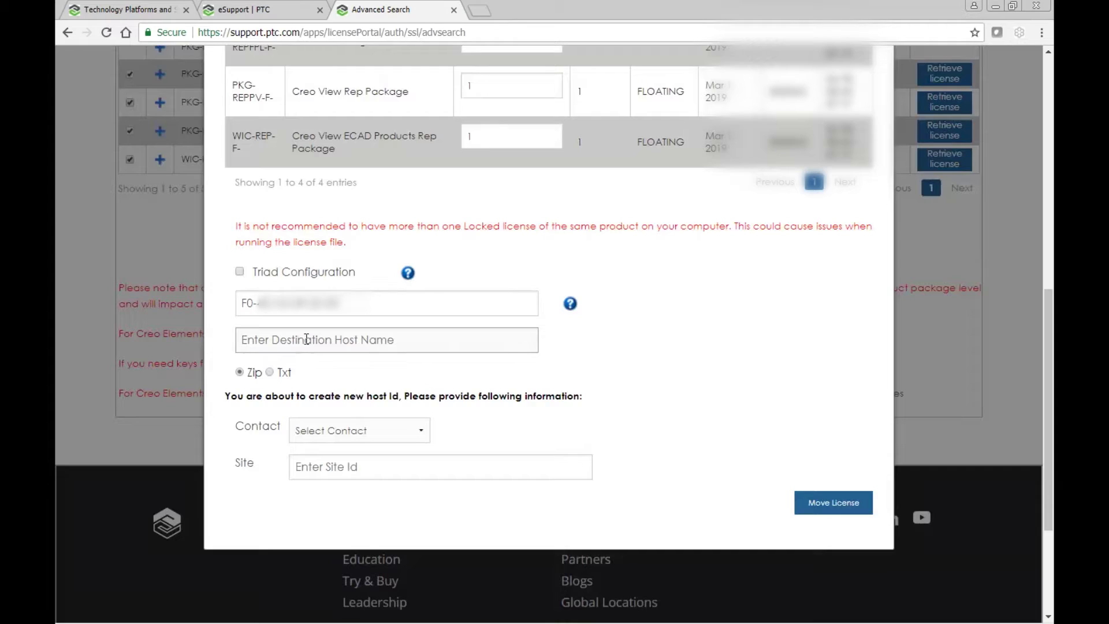
# Enter the destination host name and set the license file format to Txt
pyautogui.click(295, 347)
pyautogui.write('blaine_')
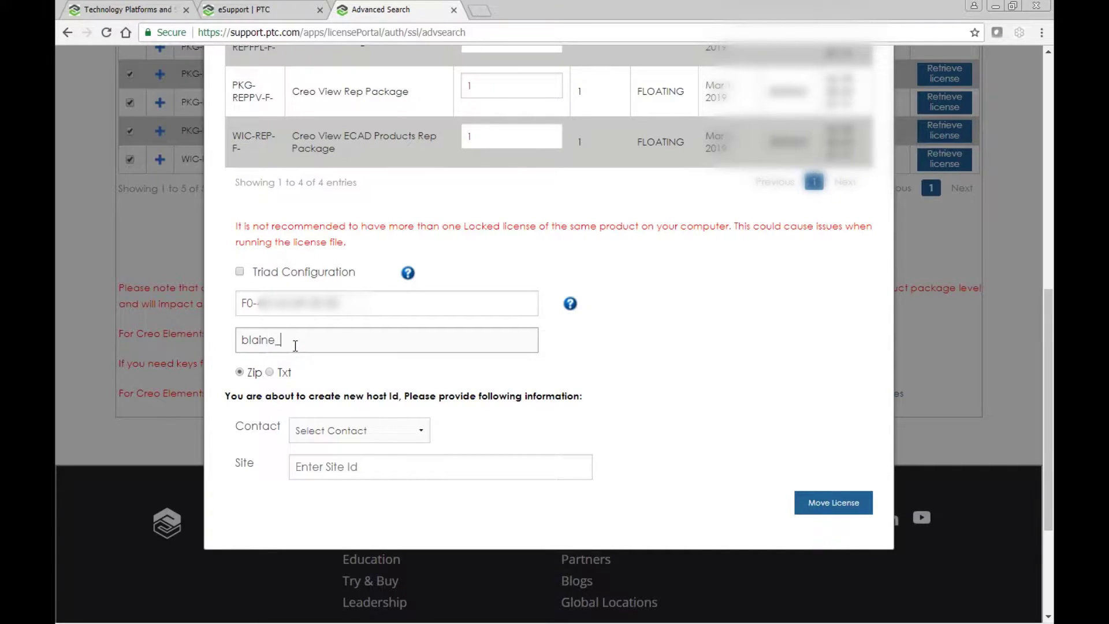
pyautogui.write('preut_laptop-dell11')
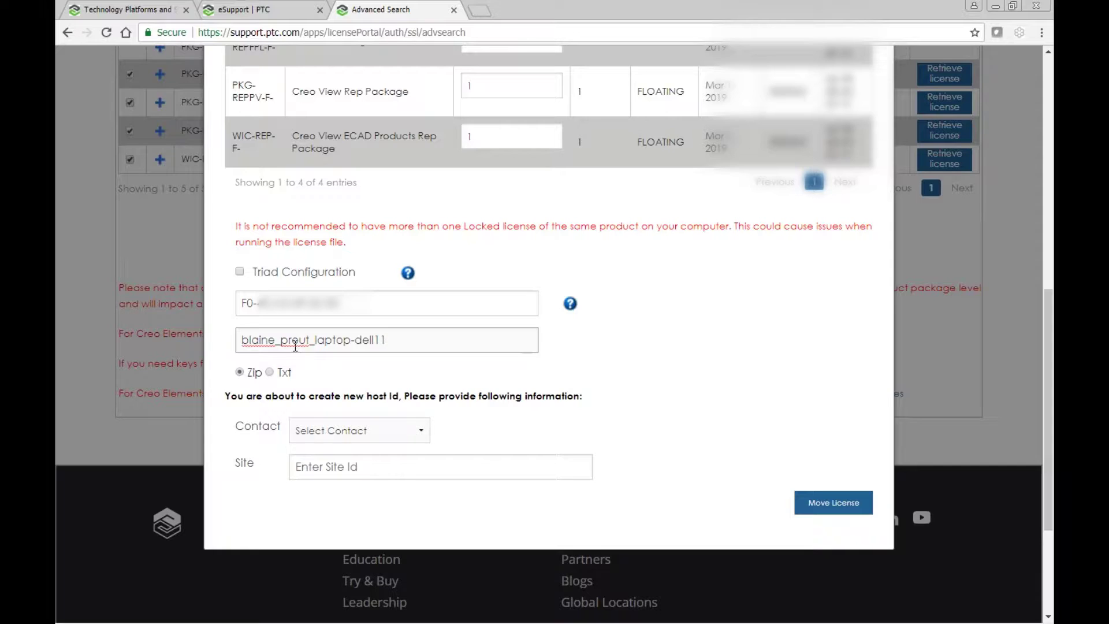
pyautogui.click(269, 372)
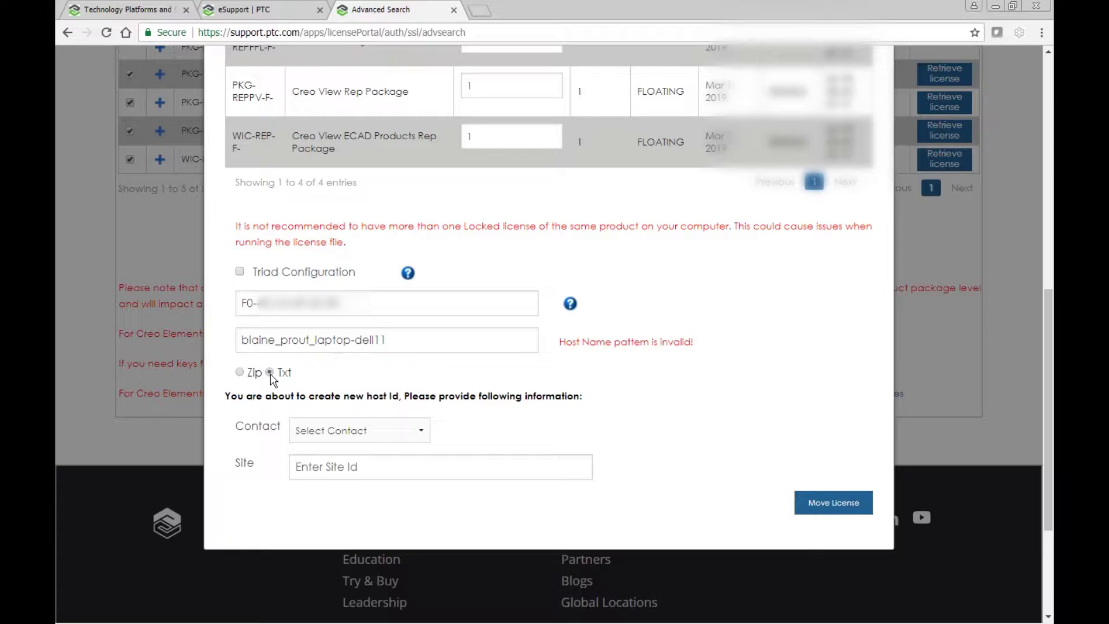
# Edit the host name to drop the laptop prefix so it reads dell11-bld
pyautogui.click(384, 340)
pyautogui.write('1')
pyautogui.moveTo(352, 340); pyautogui.dragTo(316, 341)
pyautogui.press('BackSpace')
pyautogui.press('BackSpace')
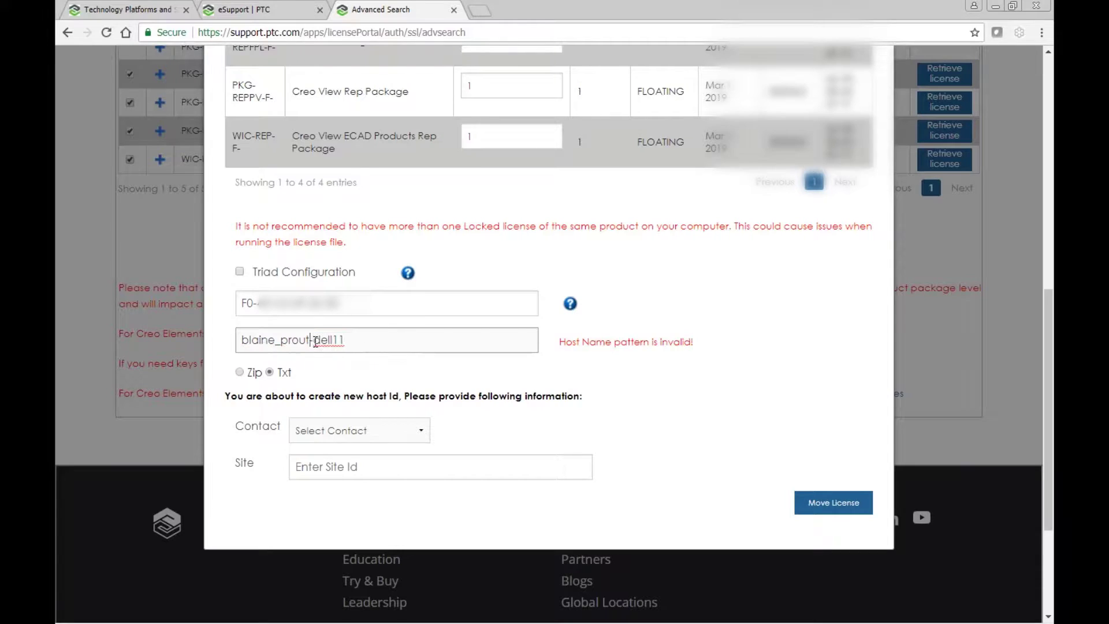
pyautogui.click(335, 340)
pyautogui.click(645, 399)
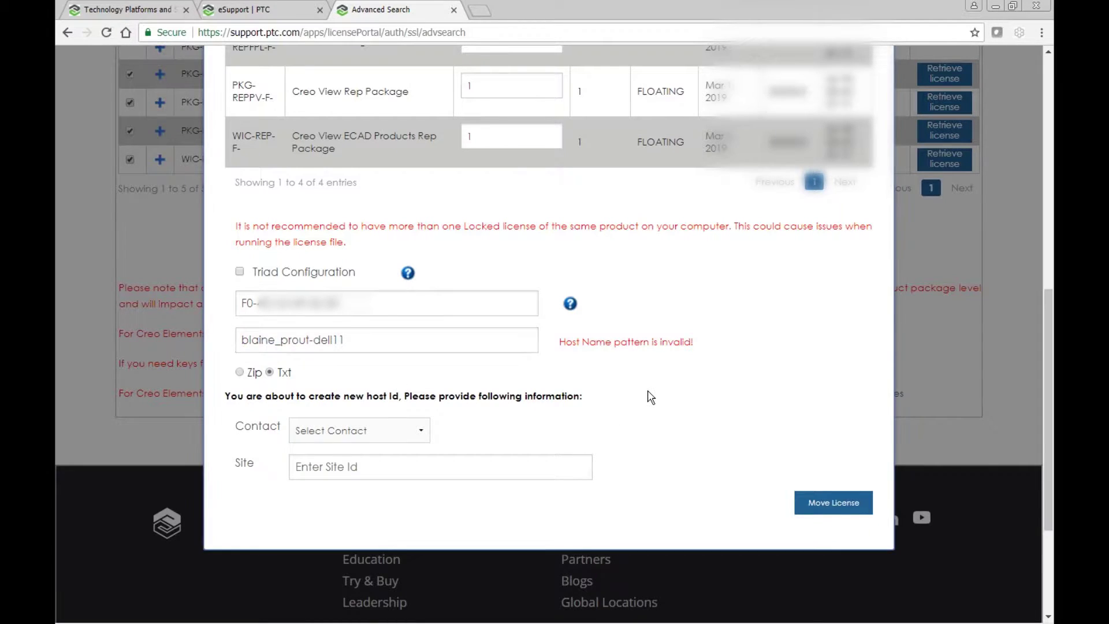
pyautogui.moveTo(315, 342); pyautogui.dragTo(217, 336)
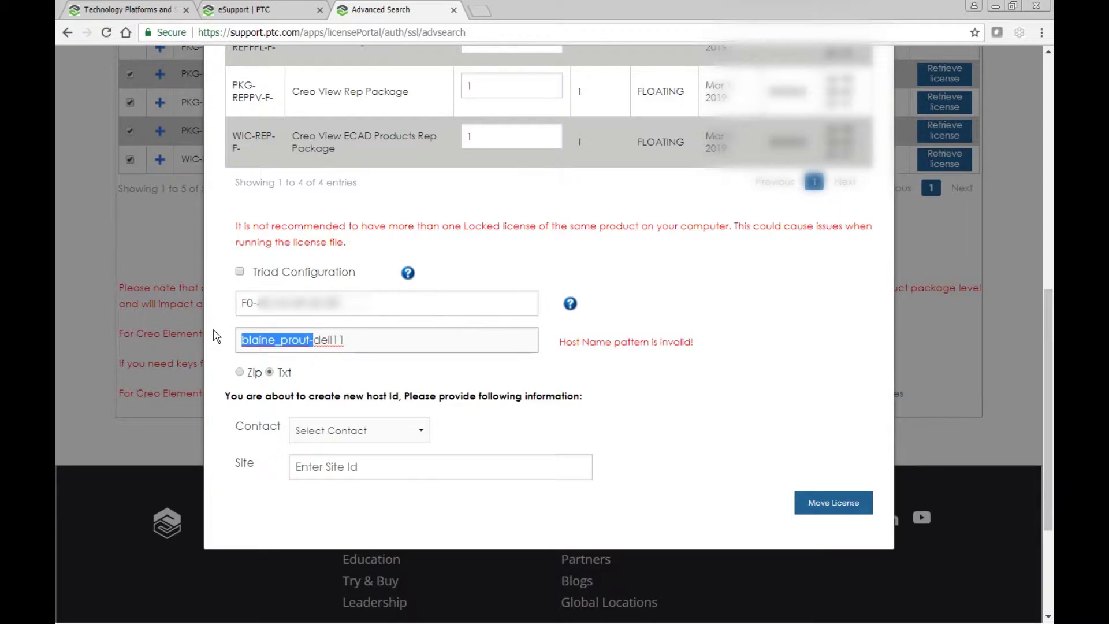
pyautogui.press('BackSpace')
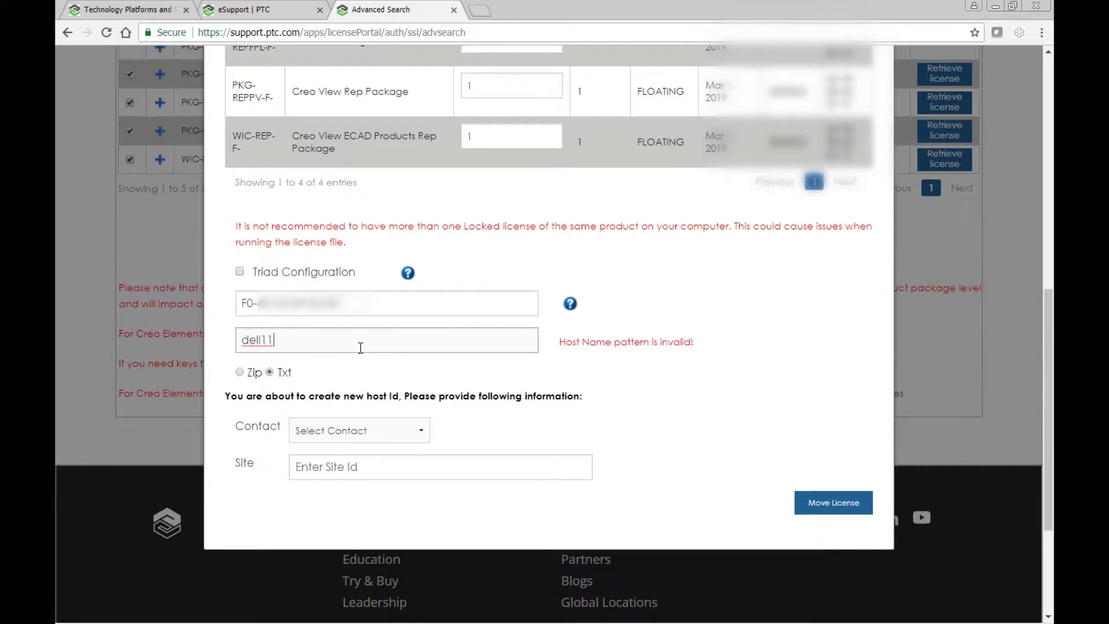
pyautogui.click(437, 463)
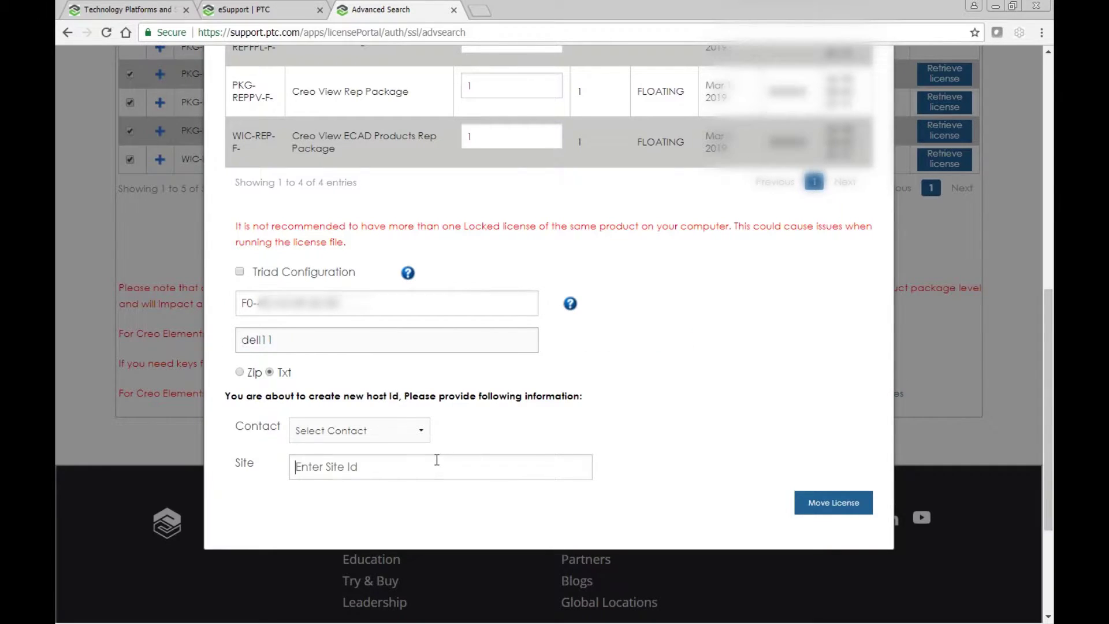
pyautogui.click(293, 339)
pyautogui.write('-bld')
pyautogui.click(324, 431)
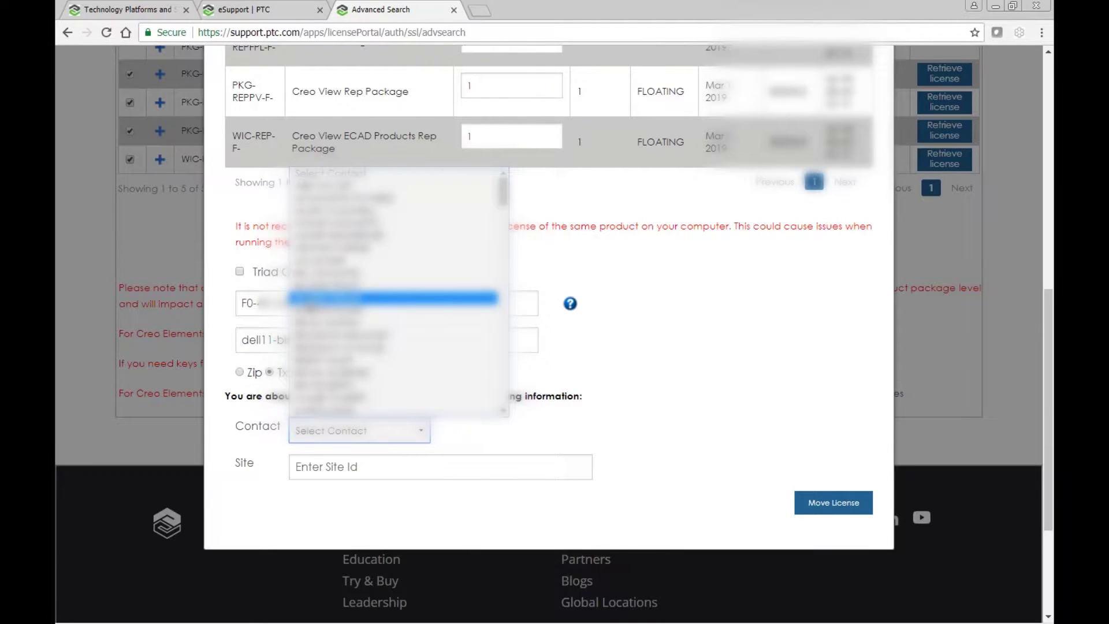
# Choose the contact, pick the site matching '22', and submit the Move License request
pyautogui.click(309, 298)
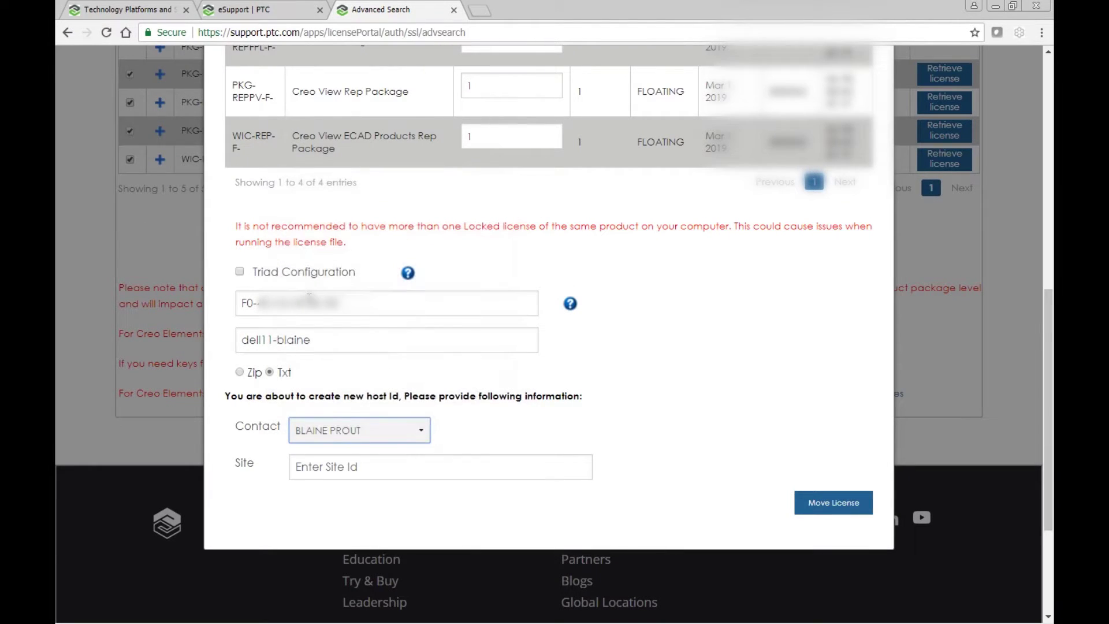
pyautogui.click(331, 471)
pyautogui.write('2')
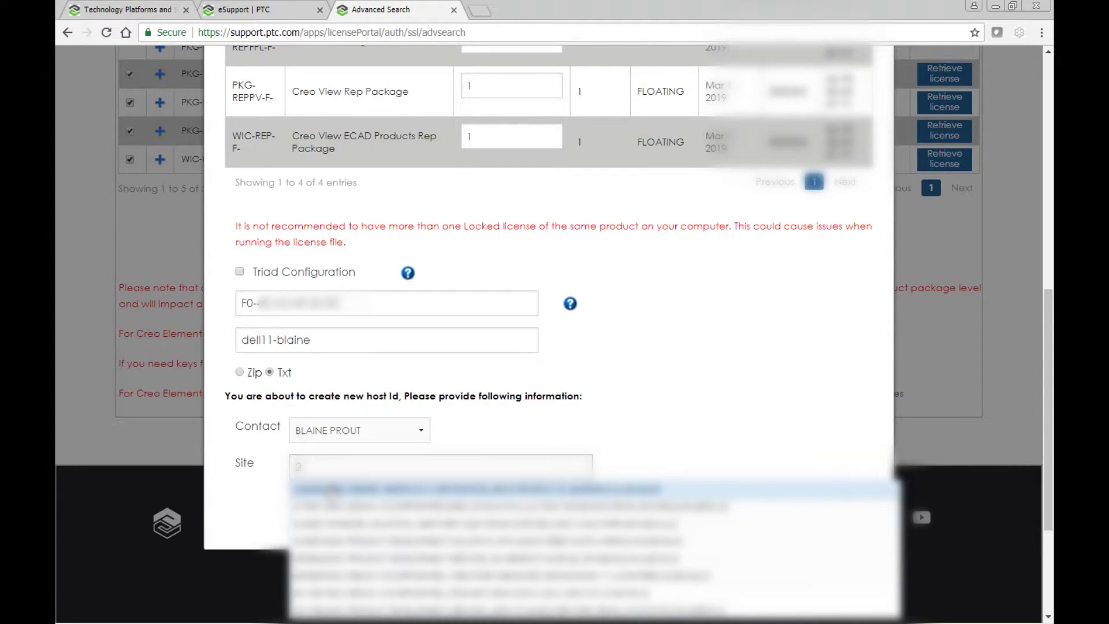
pyautogui.write('2')
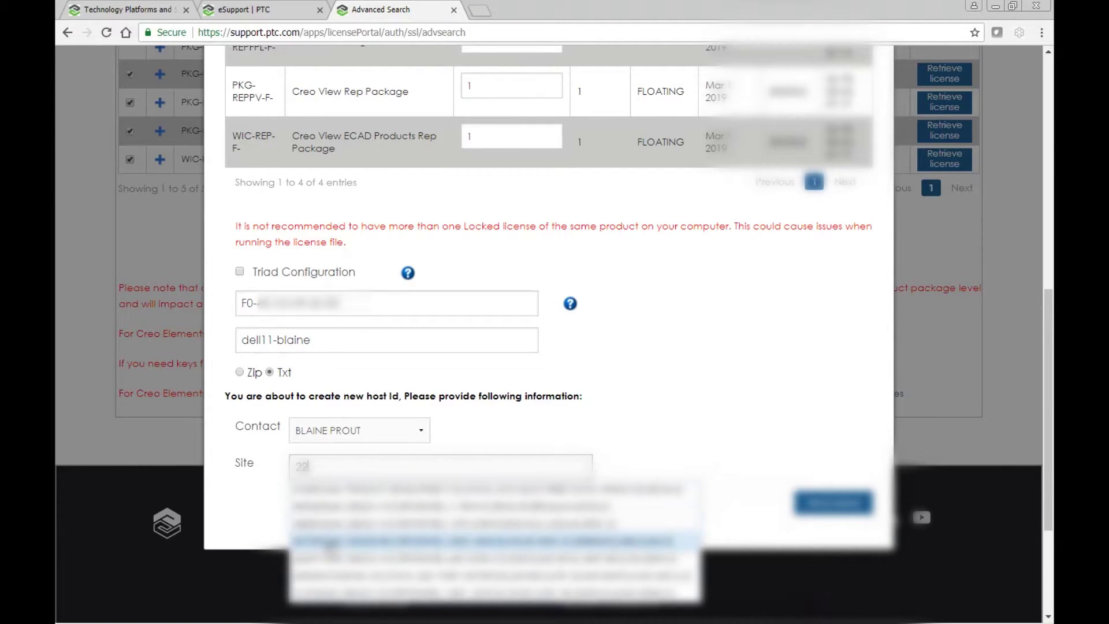
pyautogui.click(334, 595)
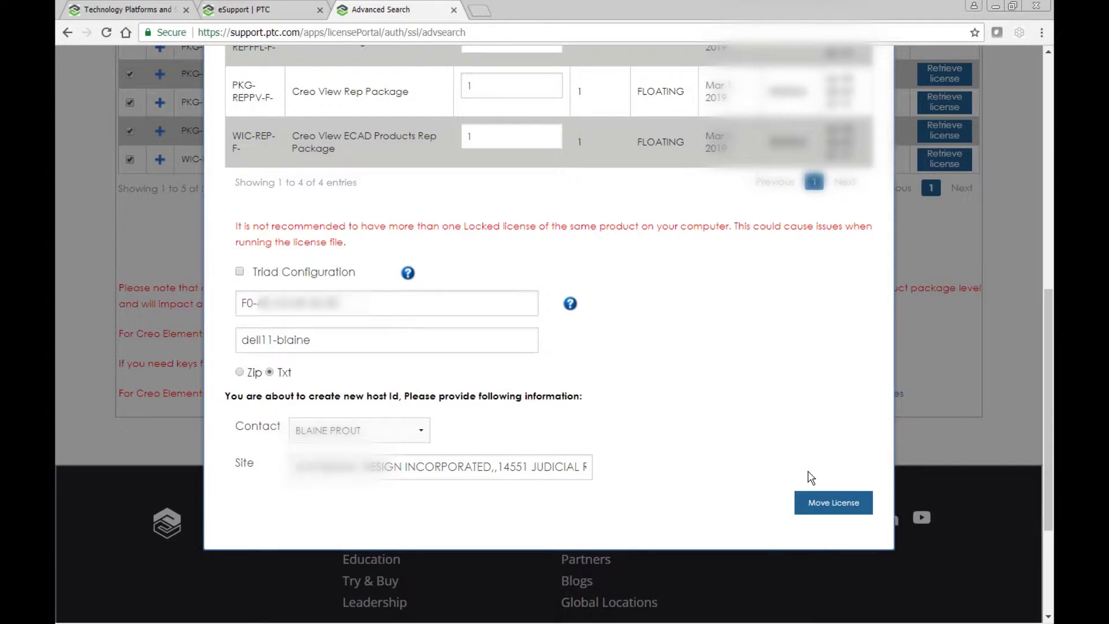
pyautogui.click(820, 509)
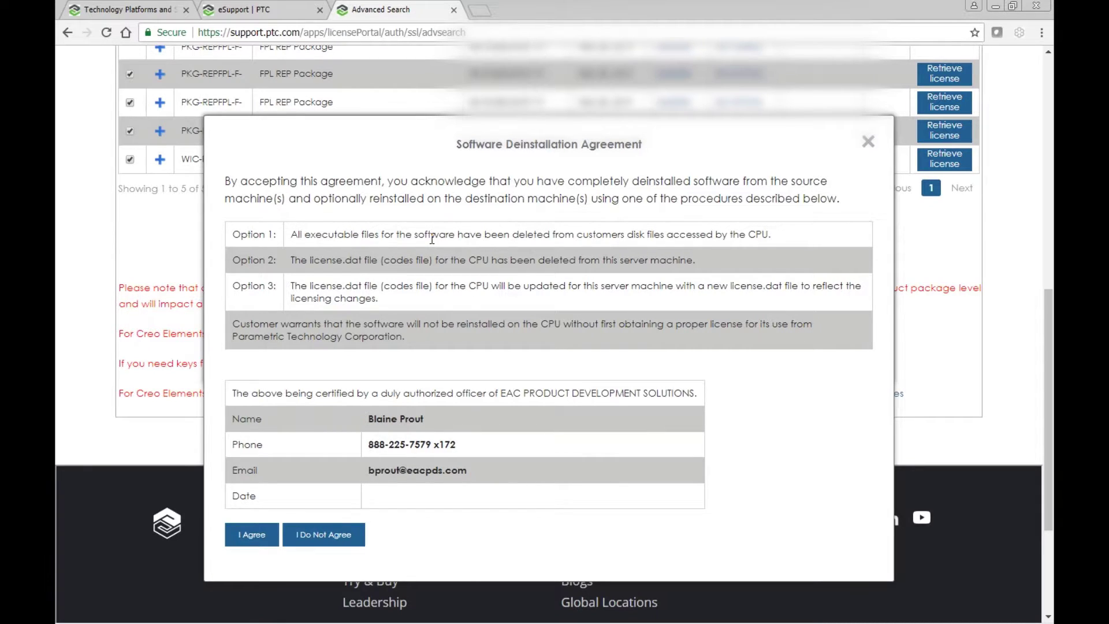
# Accept the Software Deinstallation Agreement so the license move processes
pyautogui.click(248, 536)
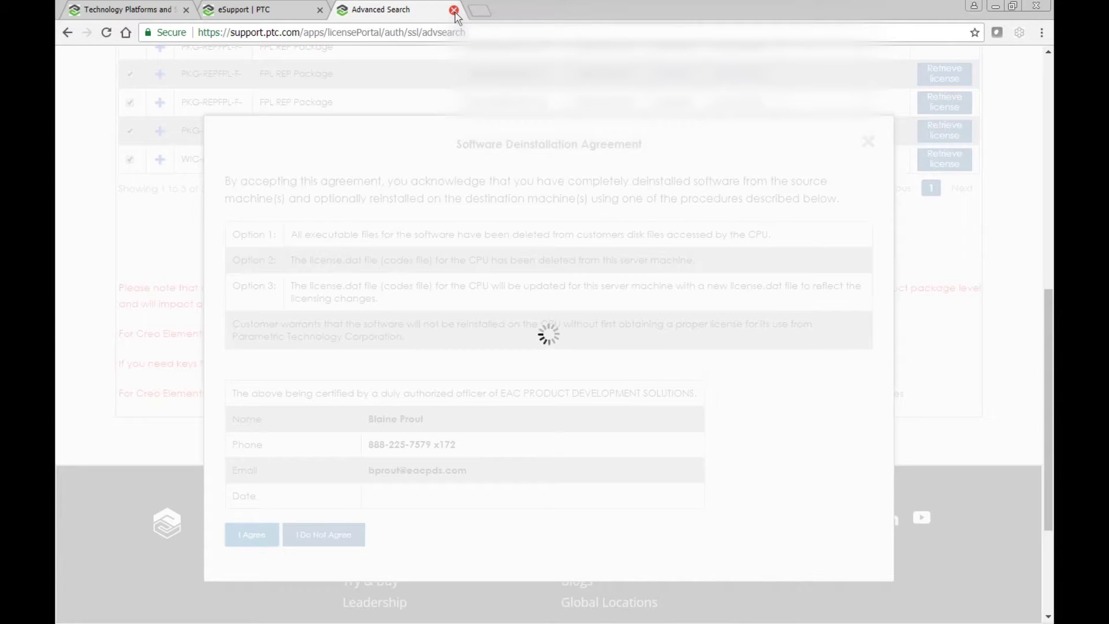
# Switch to Outlook and select the first license attachment in PTC's License Pack email
pyautogui.moveTo(144, 604)
pyautogui.click(123, 581)
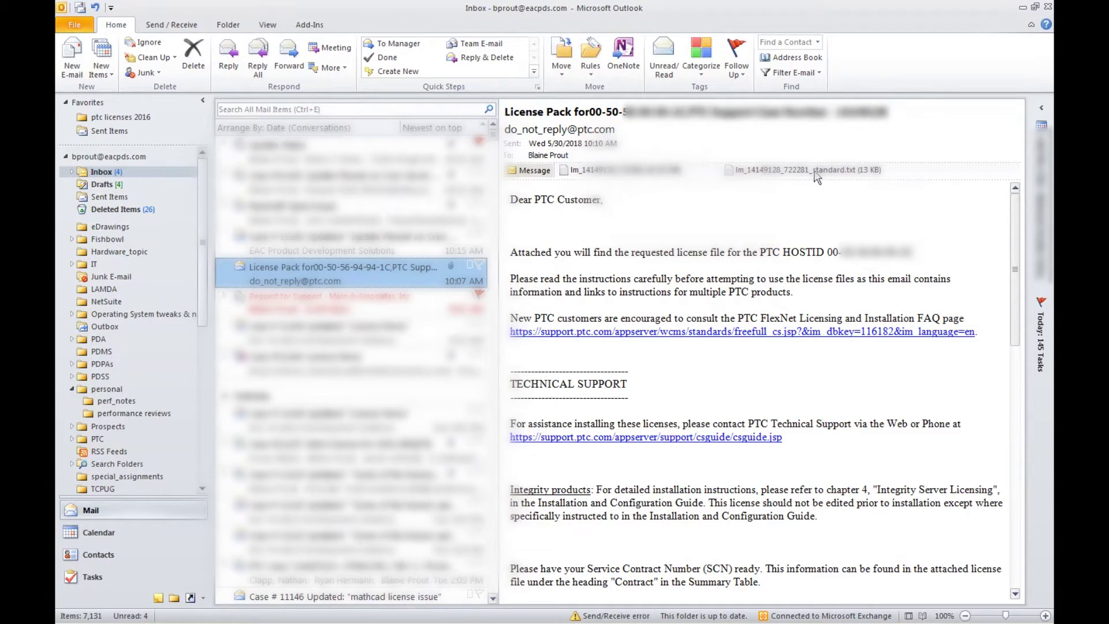
pyautogui.click(578, 172)
# Save the license attachment to the Desktop as a text file named license
pyautogui.rightClick(579, 176)
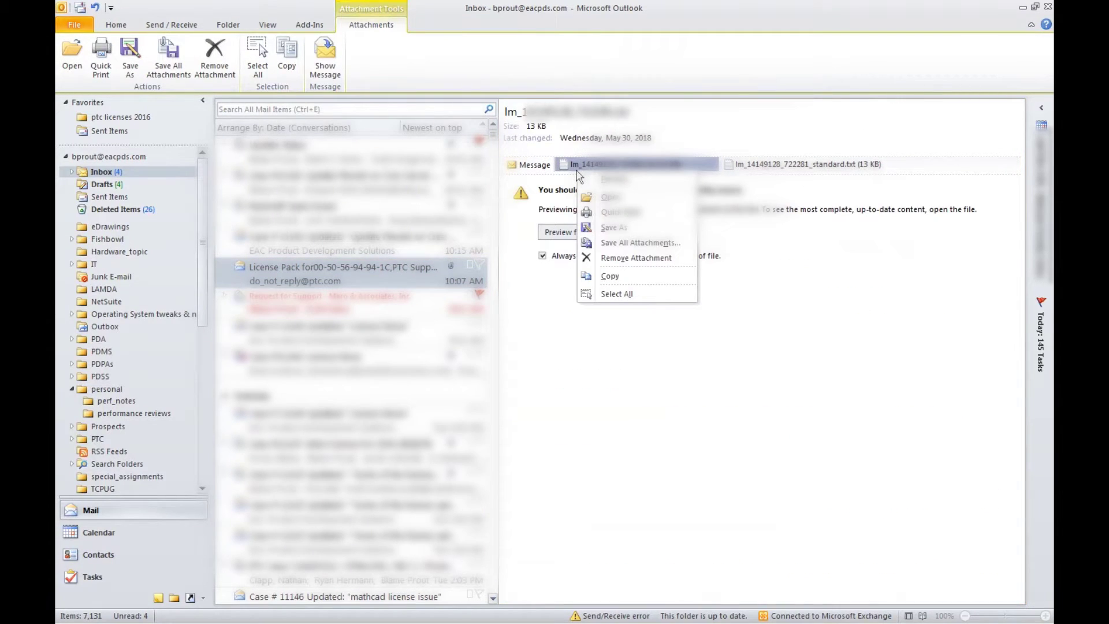
pyautogui.click(614, 227)
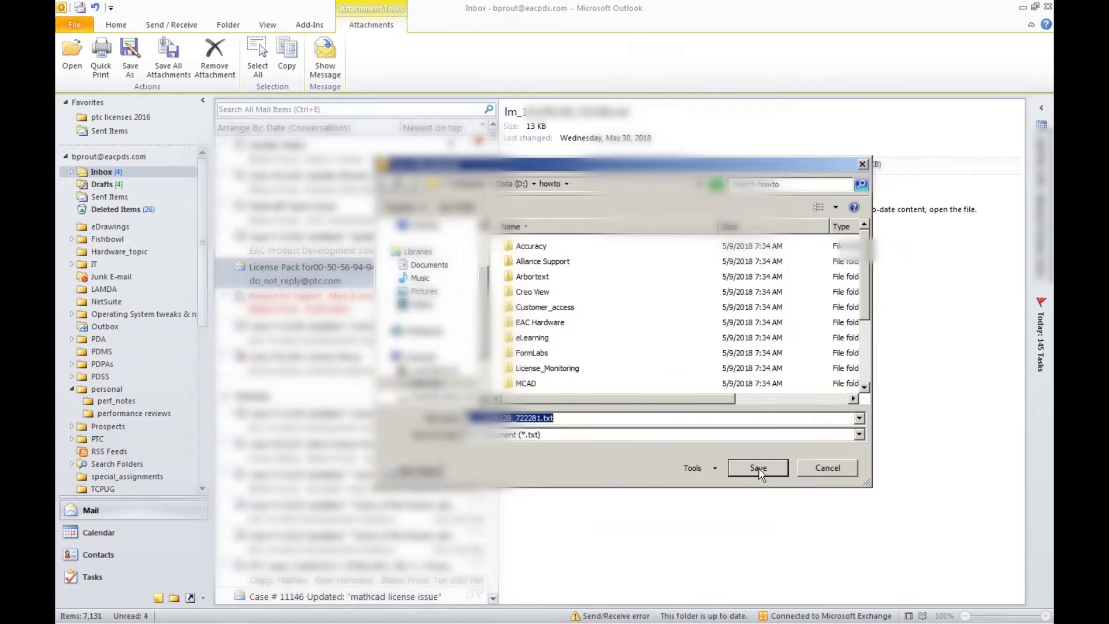
pyautogui.press('BackSpace')
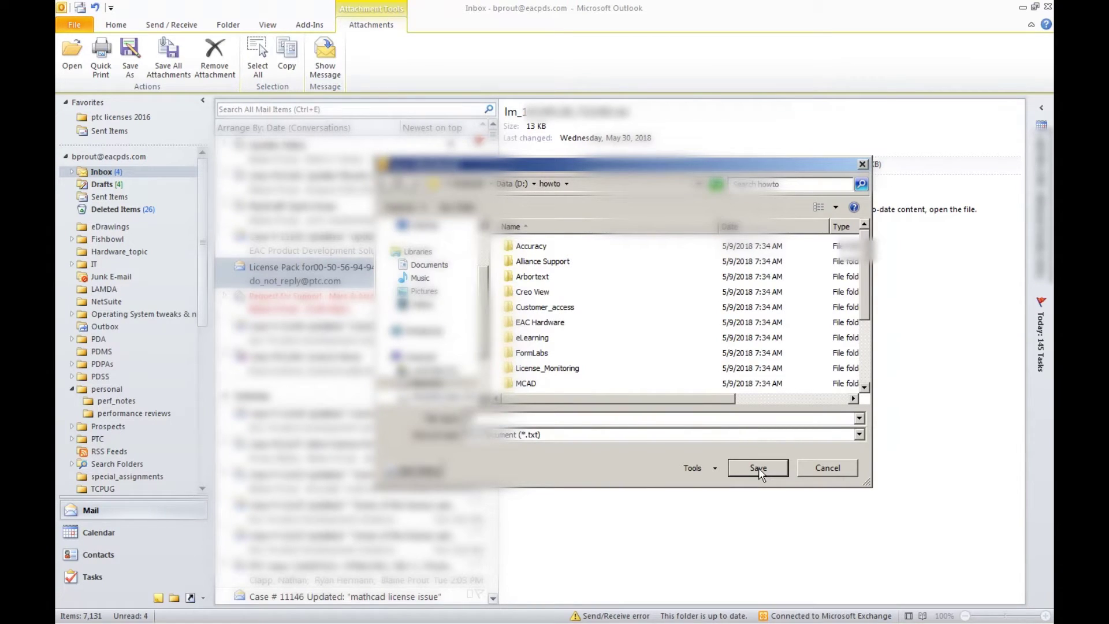
pyautogui.write('license')
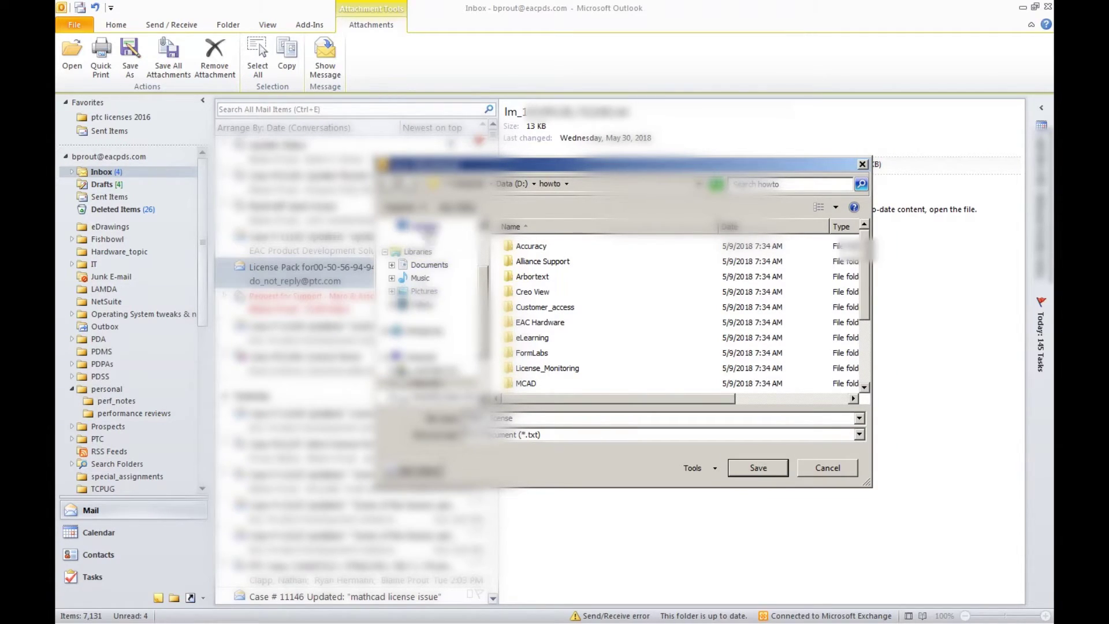
pyautogui.click(429, 227)
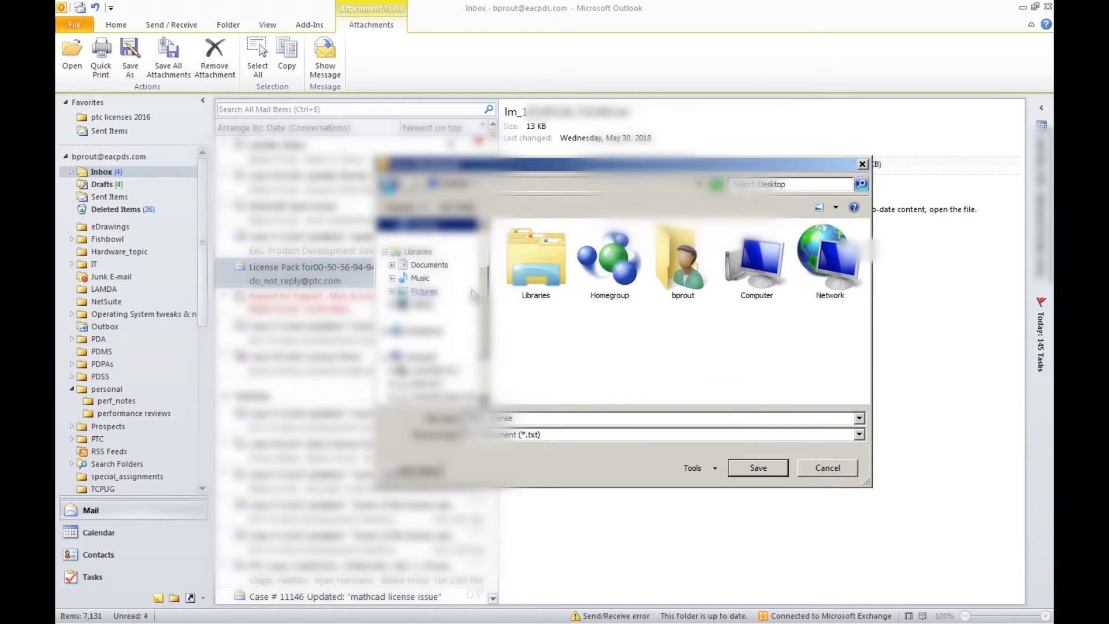
pyautogui.click(754, 468)
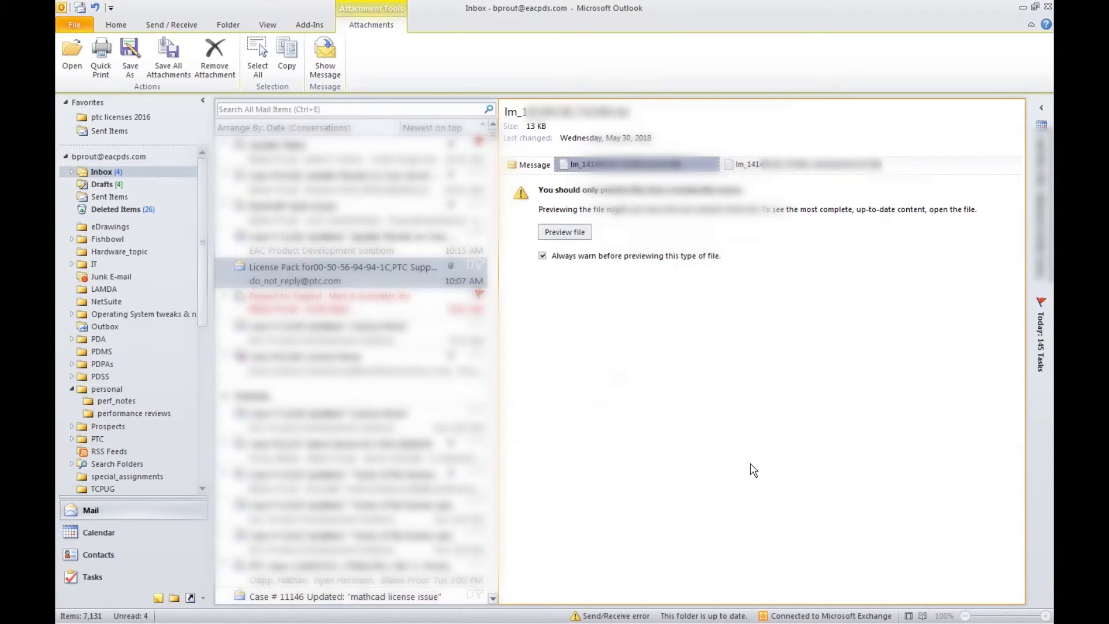
# Browse Explorer to D:\Software\flexnetadmin64_11.14 and launch setup.exe, the PTC Installation Assistant
pyautogui.moveTo(161, 599)
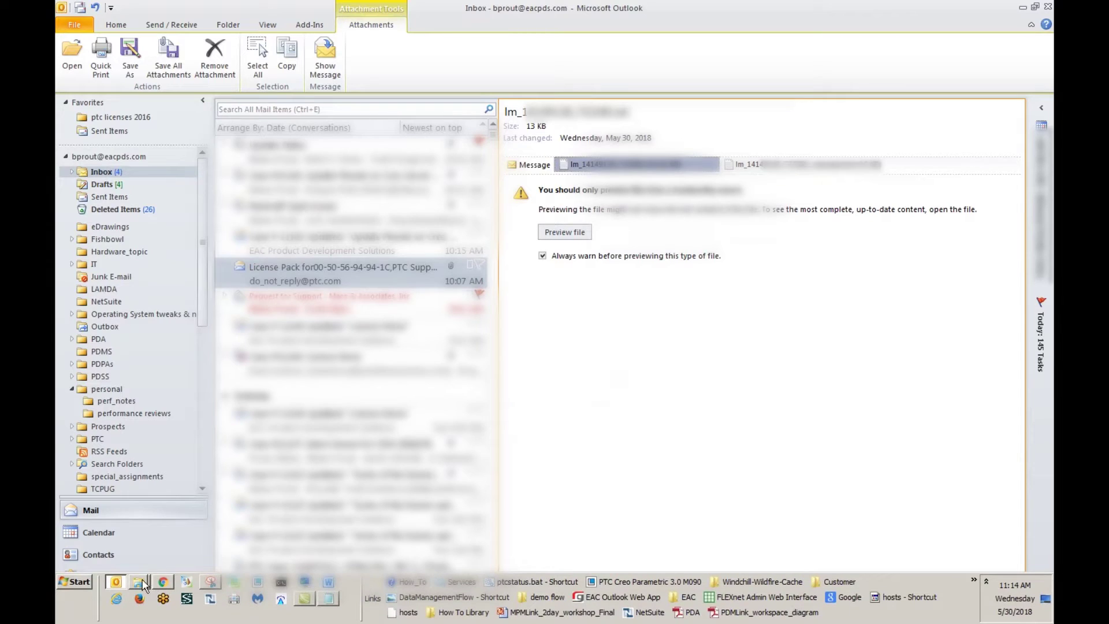
pyautogui.moveTo(141, 583)
pyautogui.click(126, 553)
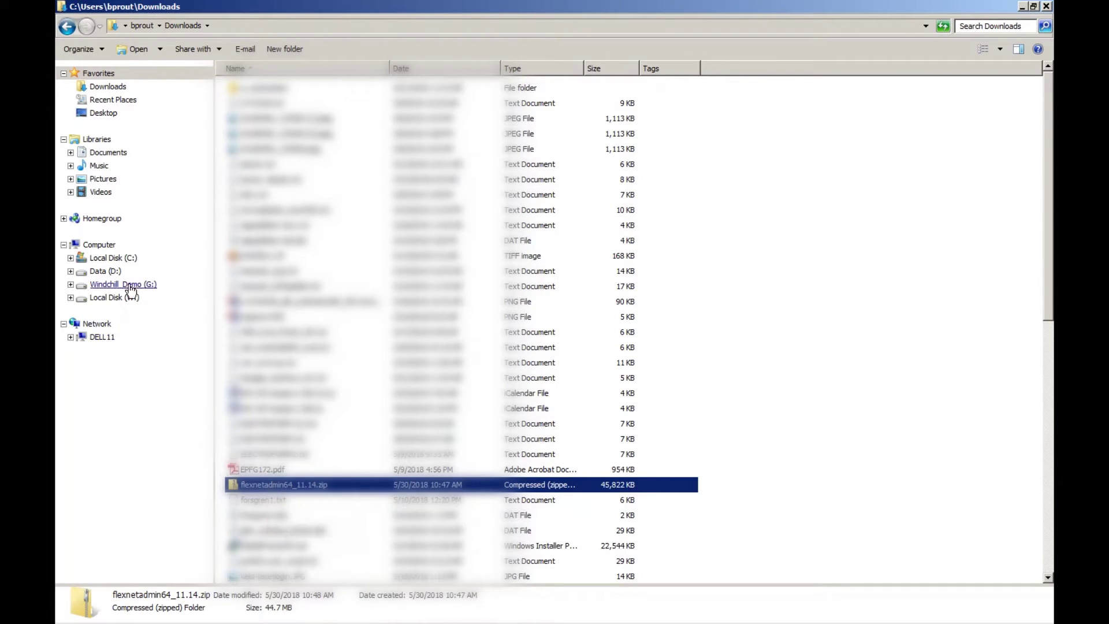
pyautogui.click(114, 272)
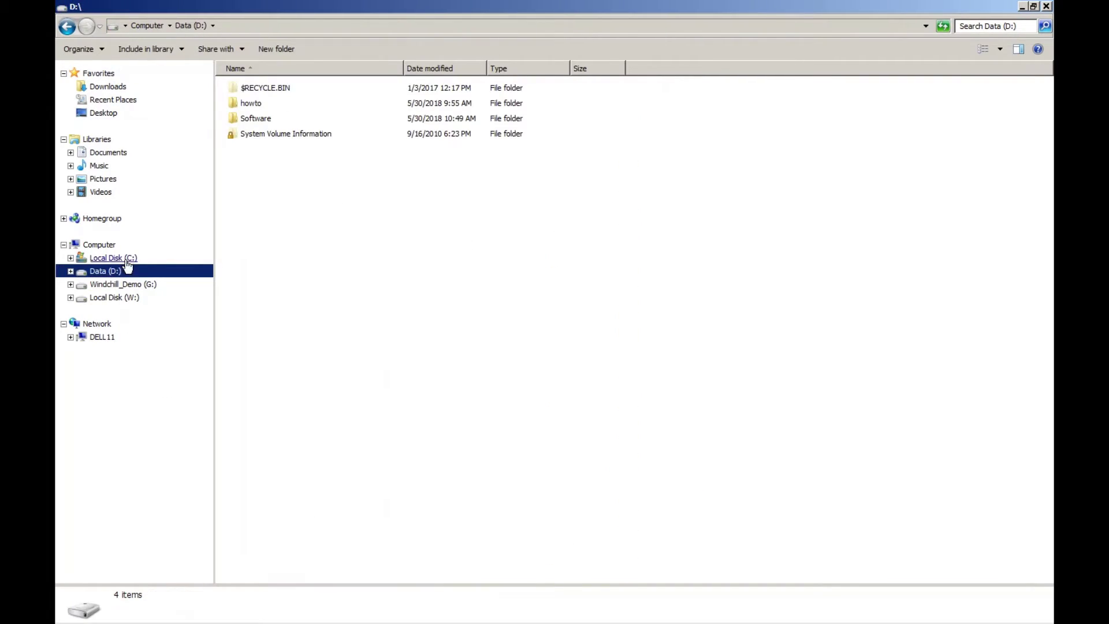
pyautogui.doubleClick(245, 119)
pyautogui.doubleClick(264, 92)
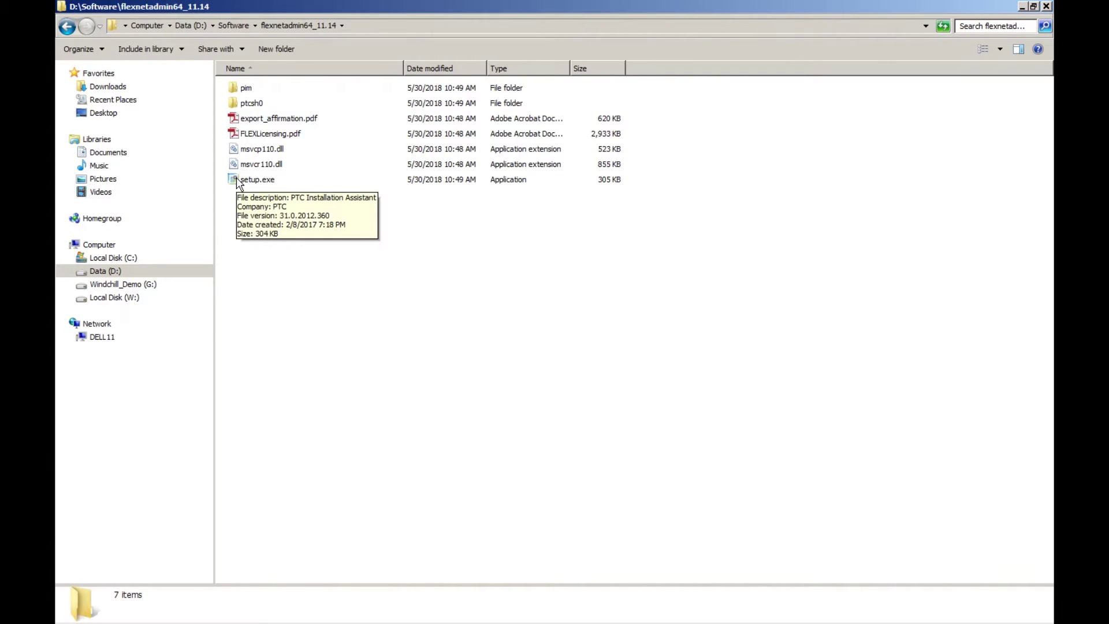
pyautogui.doubleClick(238, 180)
# Allow the installer past the security warning, accept the license and export compliance terms, and continue
pyautogui.click(608, 329)
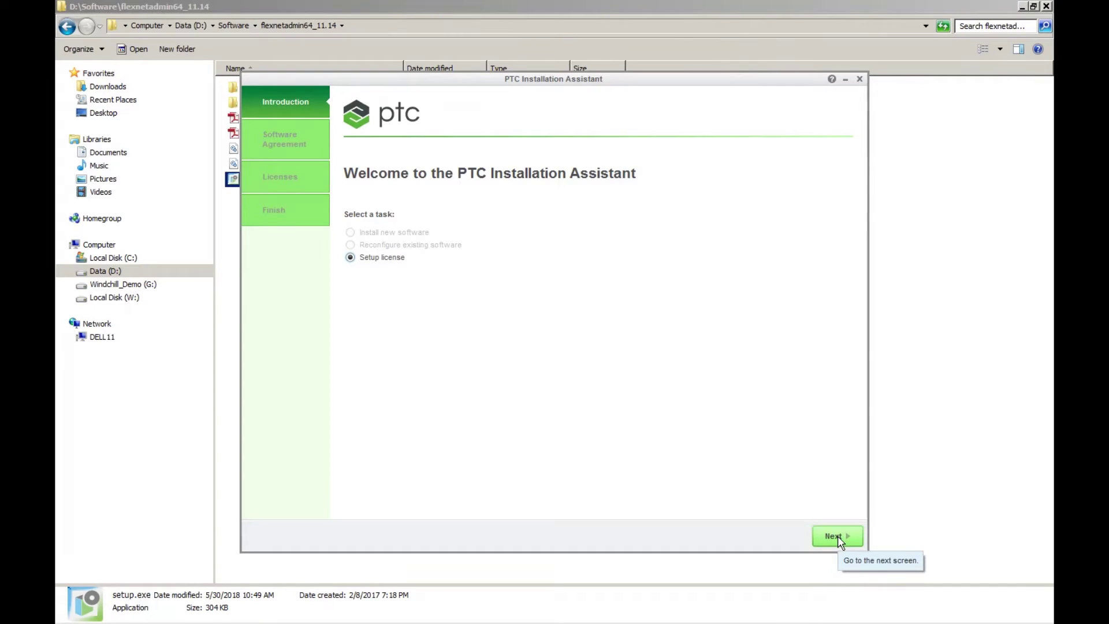
pyautogui.click(838, 535)
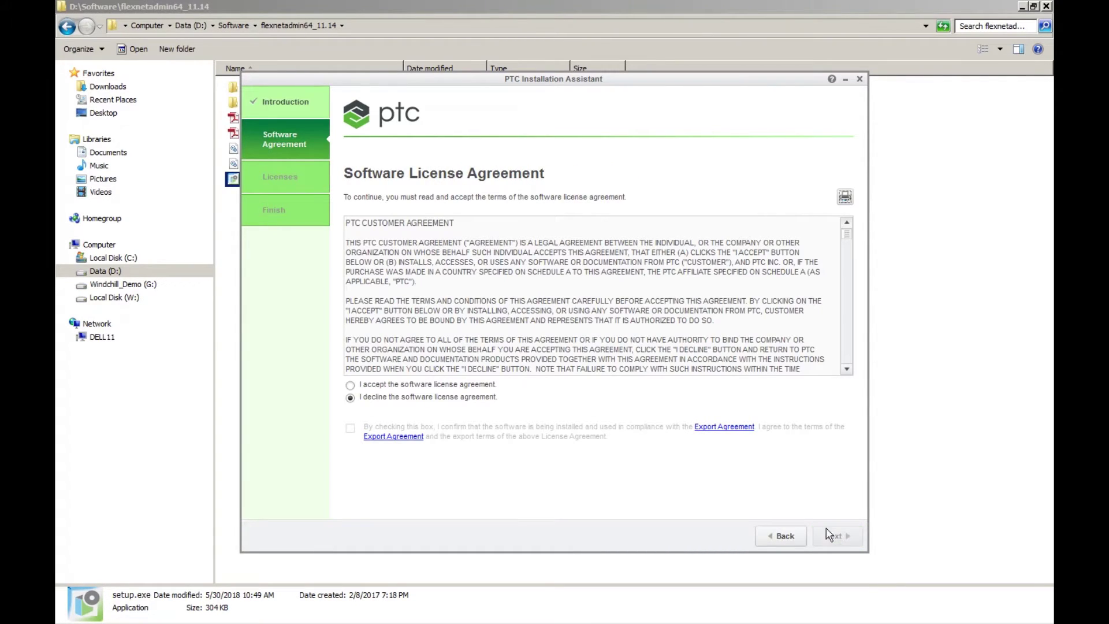
pyautogui.click(367, 386)
pyautogui.click(351, 428)
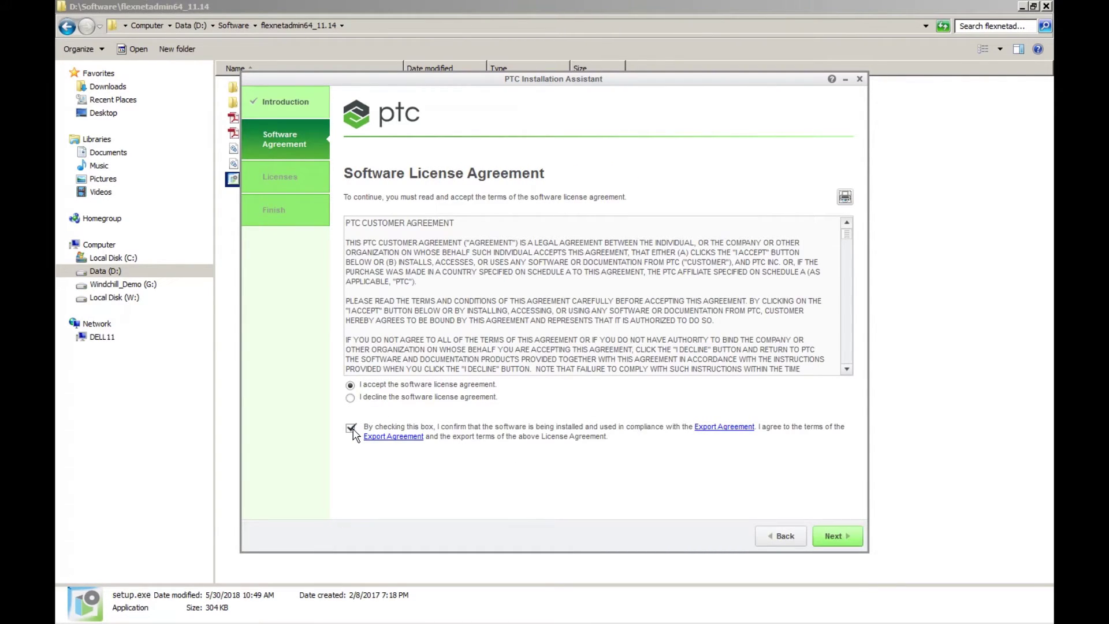
pyautogui.moveTo(847, 234); pyautogui.dragTo(783, 351)
pyautogui.click(835, 536)
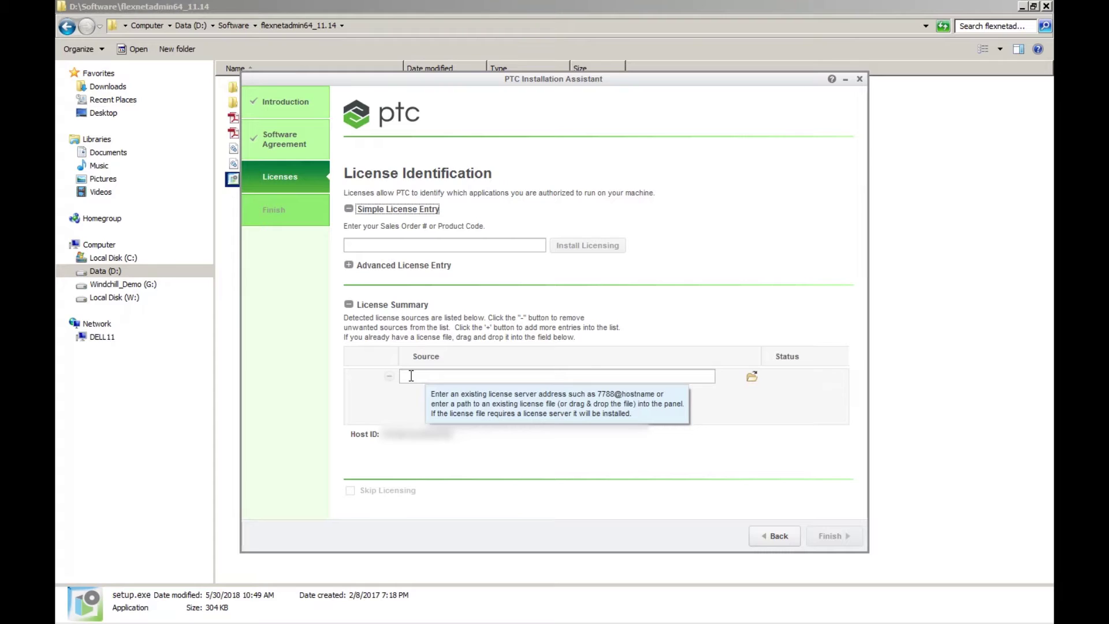
# Drag the license .txt from G:\EAC\VAR_Licenses into the installer's license Source field
pyautogui.moveTo(599, 78); pyautogui.dragTo(825, 73)
pyautogui.moveTo(796, 9); pyautogui.dragTo(87, 153)
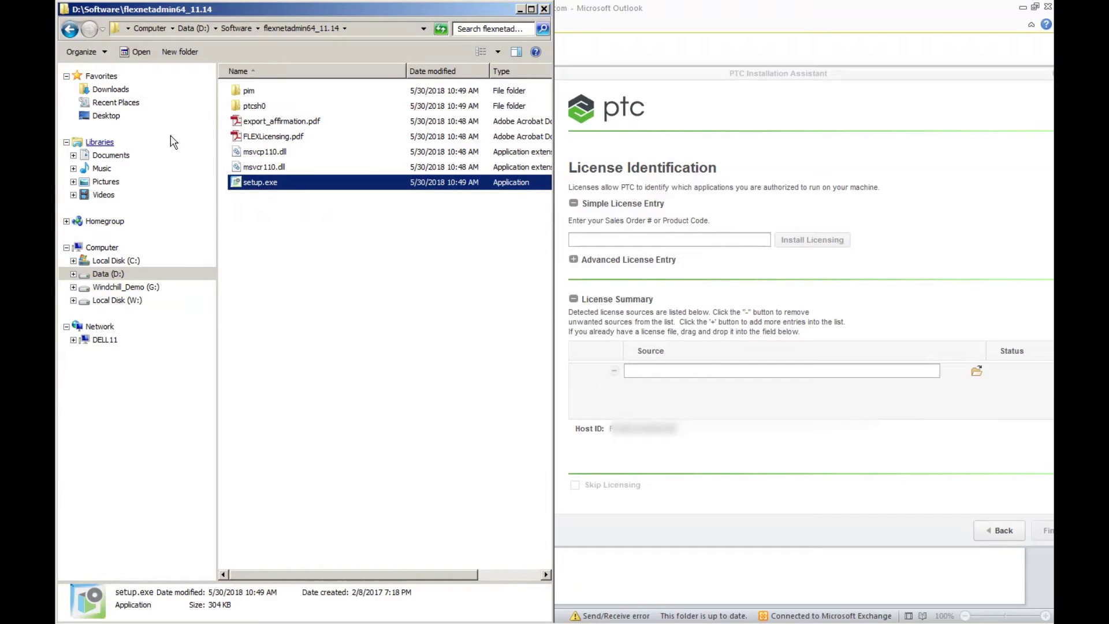
pyautogui.click(130, 288)
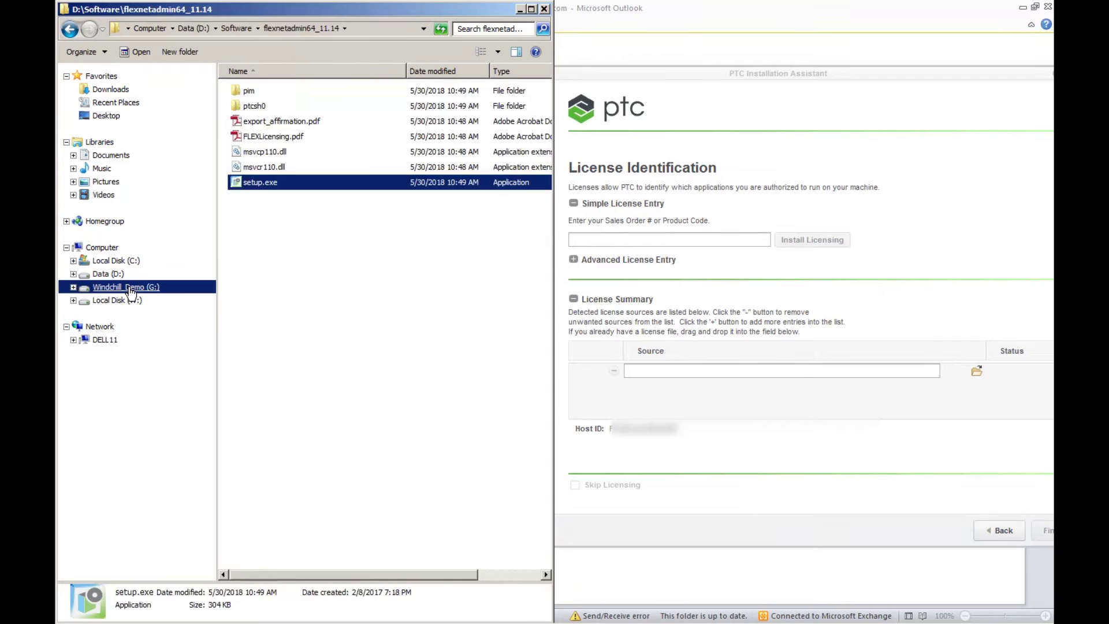
pyautogui.click(253, 153)
pyautogui.doubleClick(253, 153)
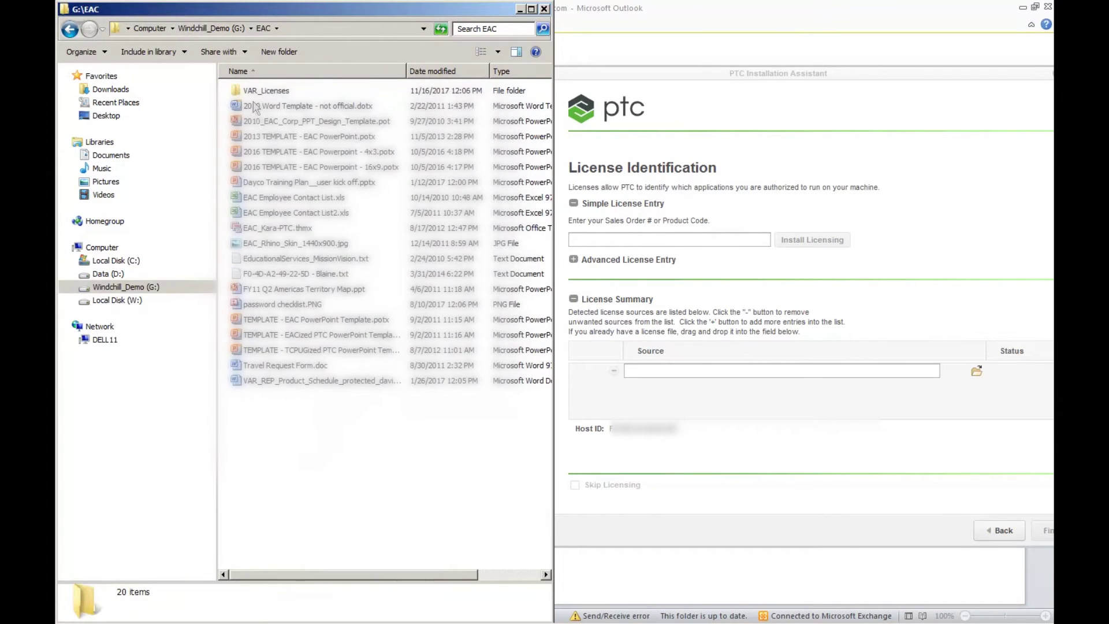
pyautogui.doubleClick(252, 93)
pyautogui.moveTo(254, 168); pyautogui.dragTo(680, 372)
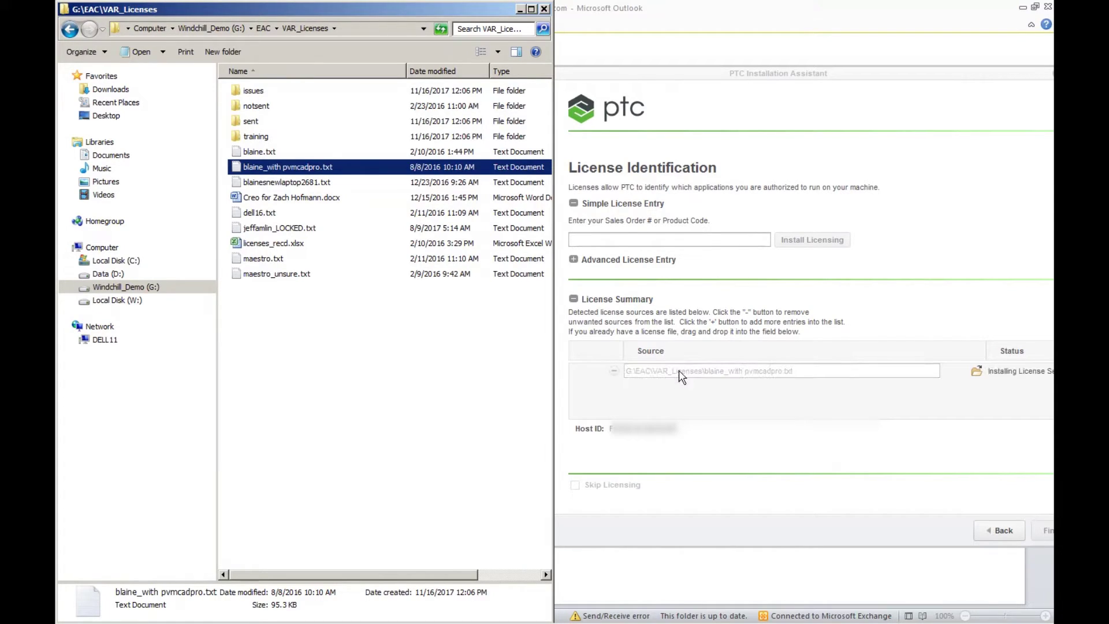
# Reposition the installer and finish once 7788@DELL11 shows as Available
pyautogui.doubleClick(795, 68)
pyautogui.moveTo(795, 68); pyautogui.dragTo(610, 74)
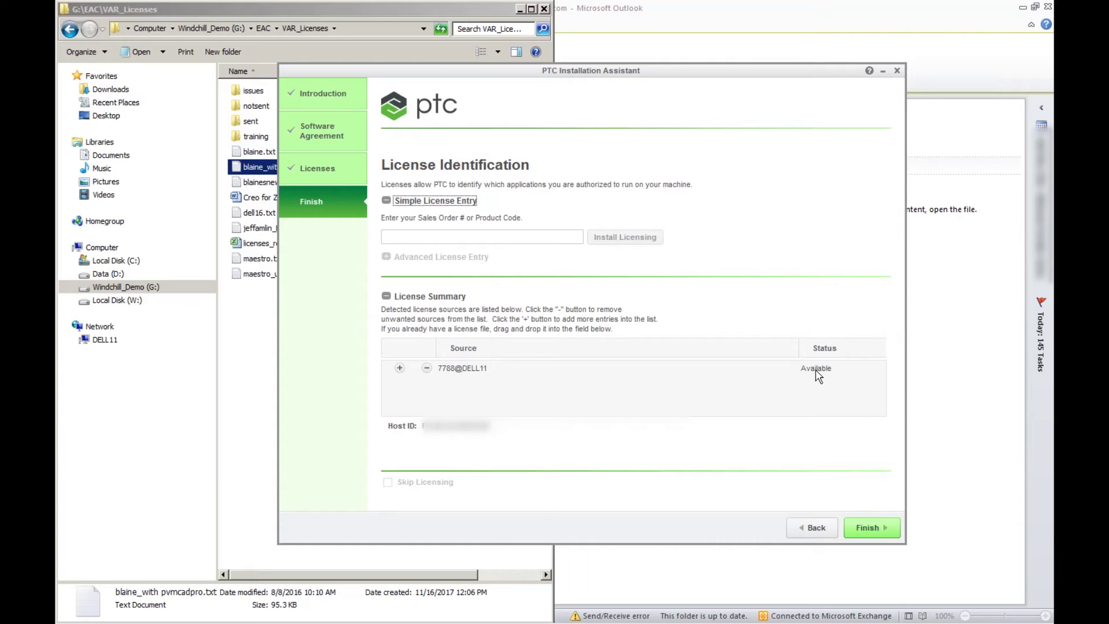
pyautogui.click(877, 535)
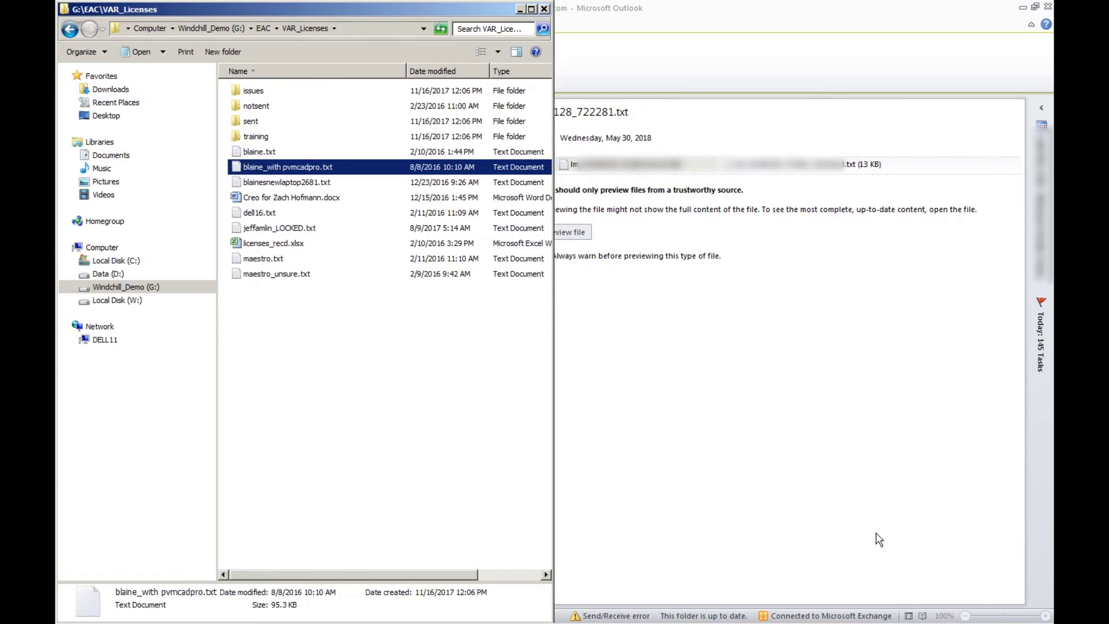
# Maximize Explorer, return to Chrome, close the Advanced Search tab, and open the license portal
pyautogui.click(531, 9)
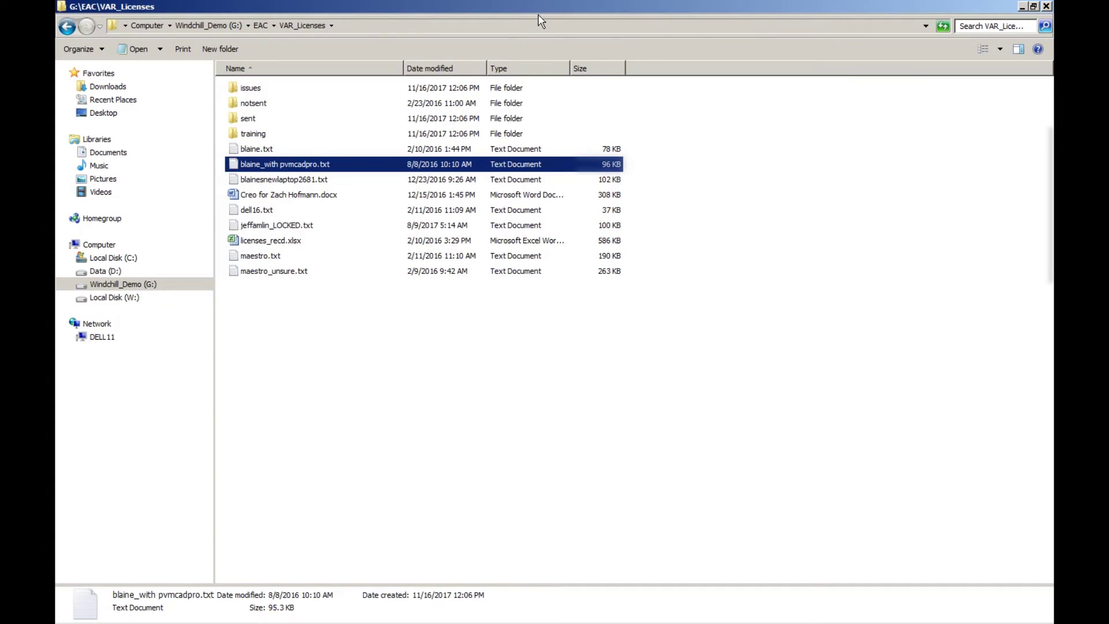
pyautogui.moveTo(235, 621)
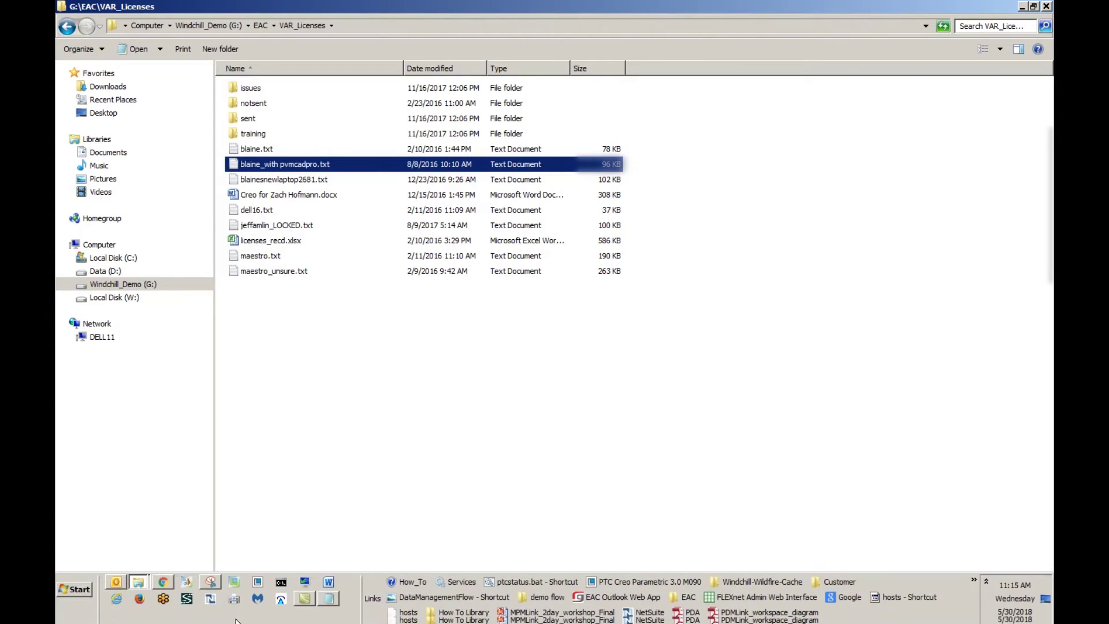
pyautogui.click(163, 582)
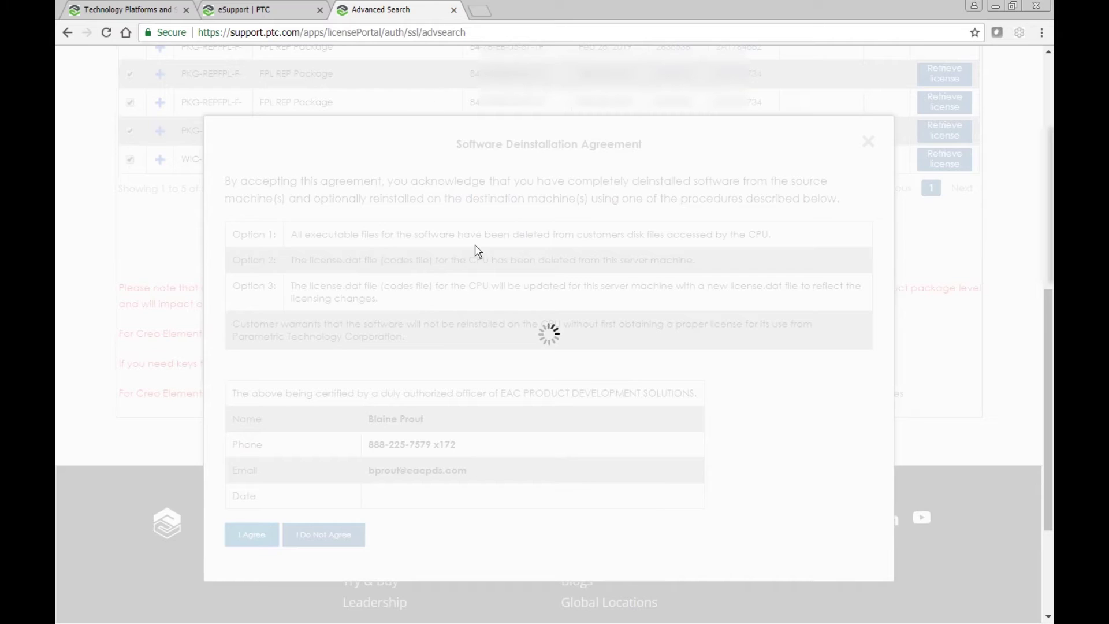
pyautogui.click(454, 10)
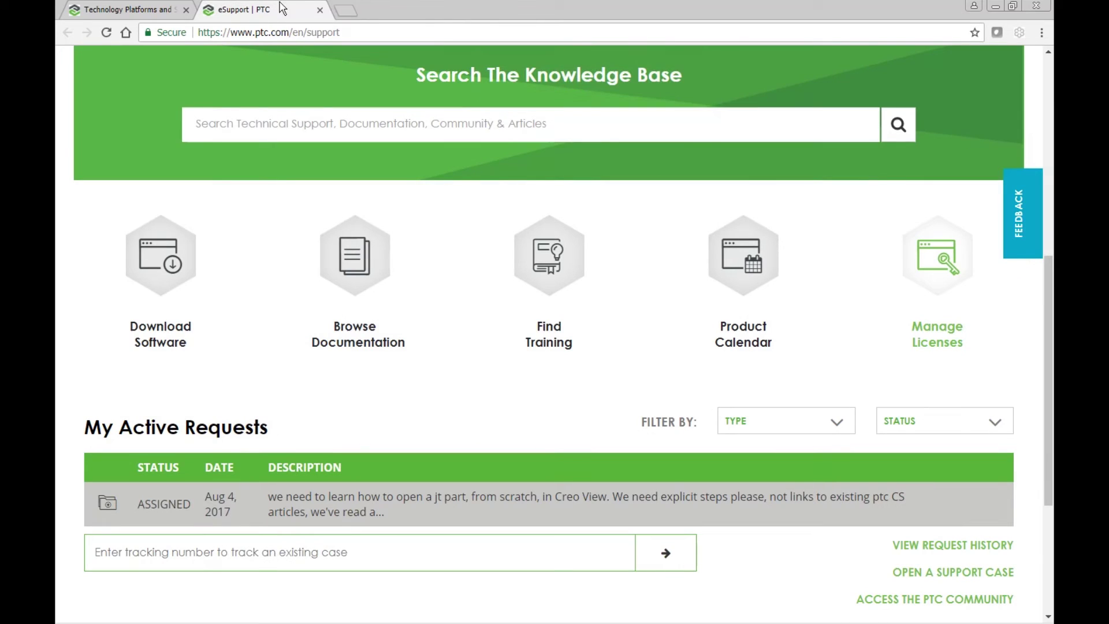
pyautogui.click(939, 249)
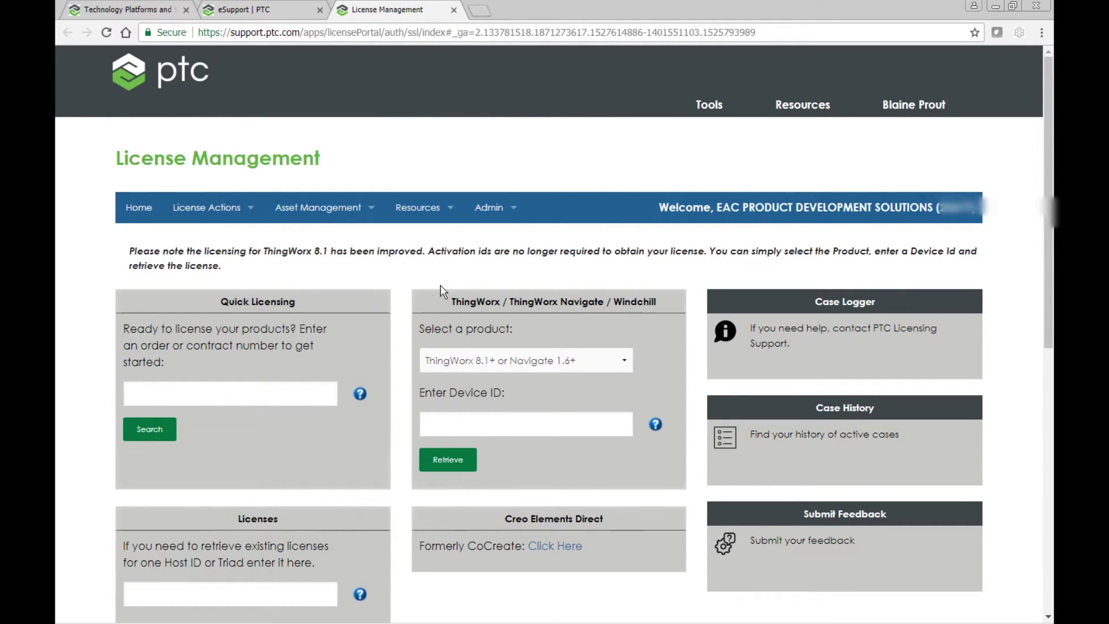
# Scroll the portal home page, click the Quick Licensing order field, and show License Actions
pyautogui.moveTo(199, 220)
pyautogui.scroll(-2, 268, 320)
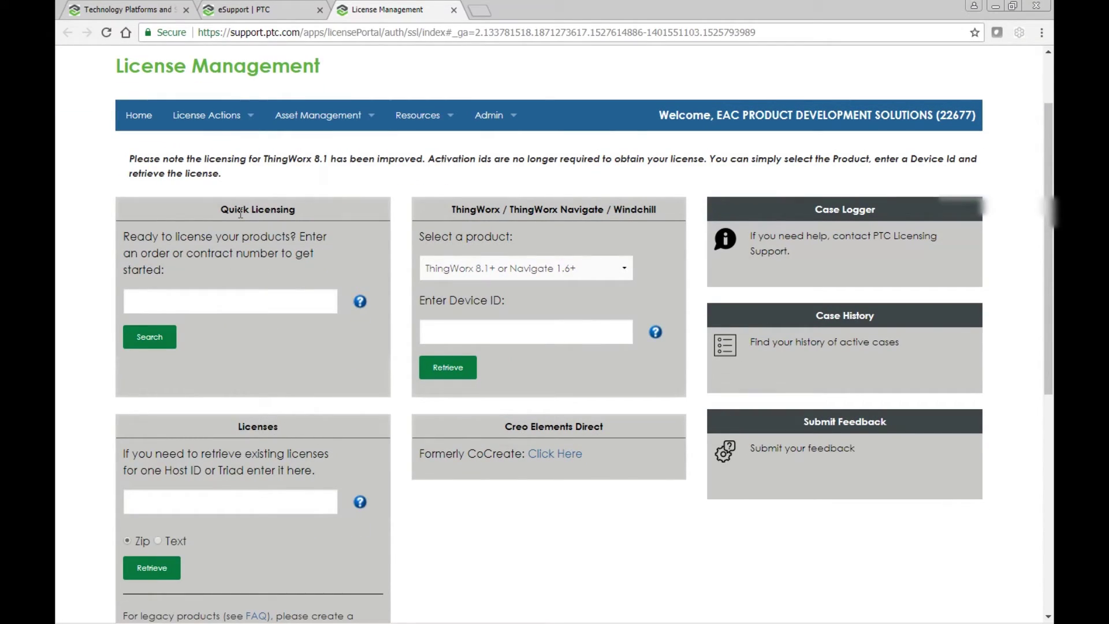
pyautogui.click(248, 304)
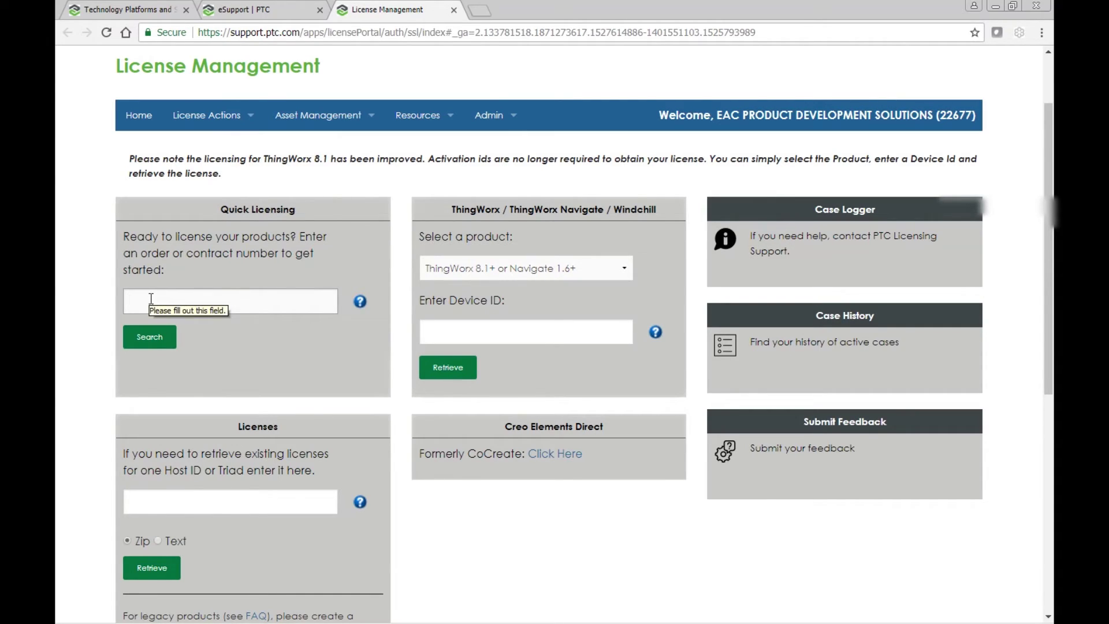
pyautogui.click(218, 107)
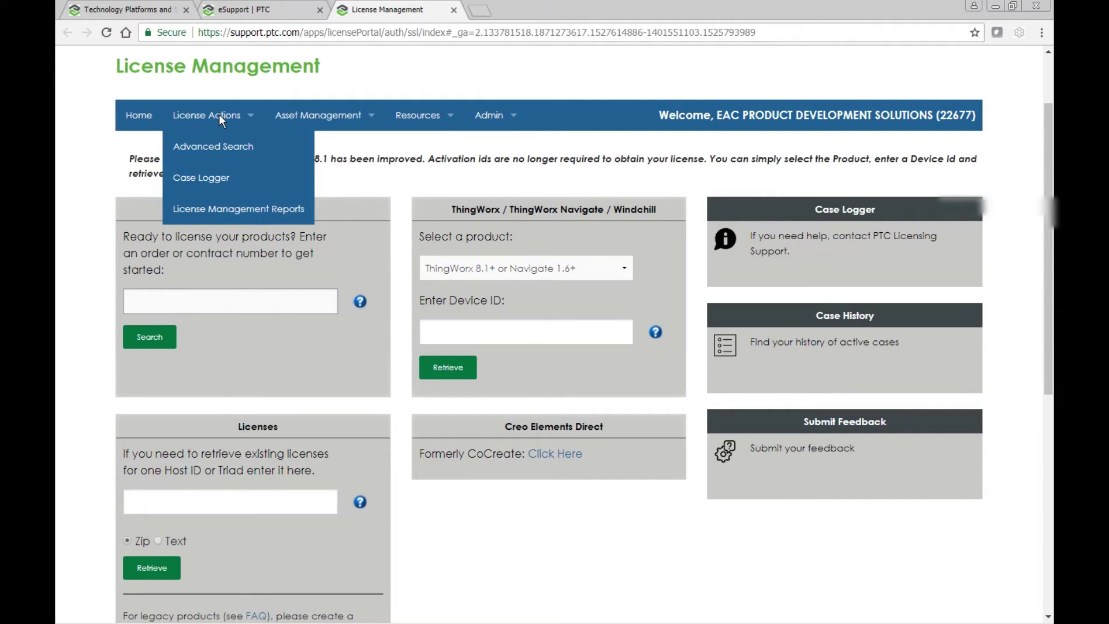
# Run an Advanced Search on the first looked-up sales order to list its XMA Desktop Advanced Multi-Site license
pyautogui.click(193, 150)
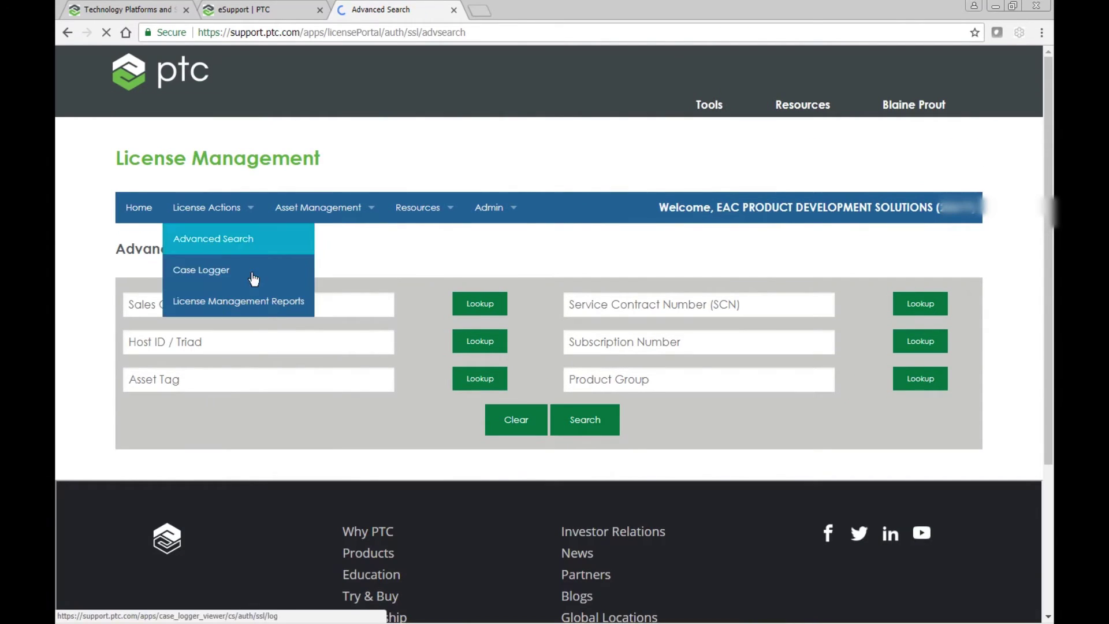
pyautogui.click(470, 299)
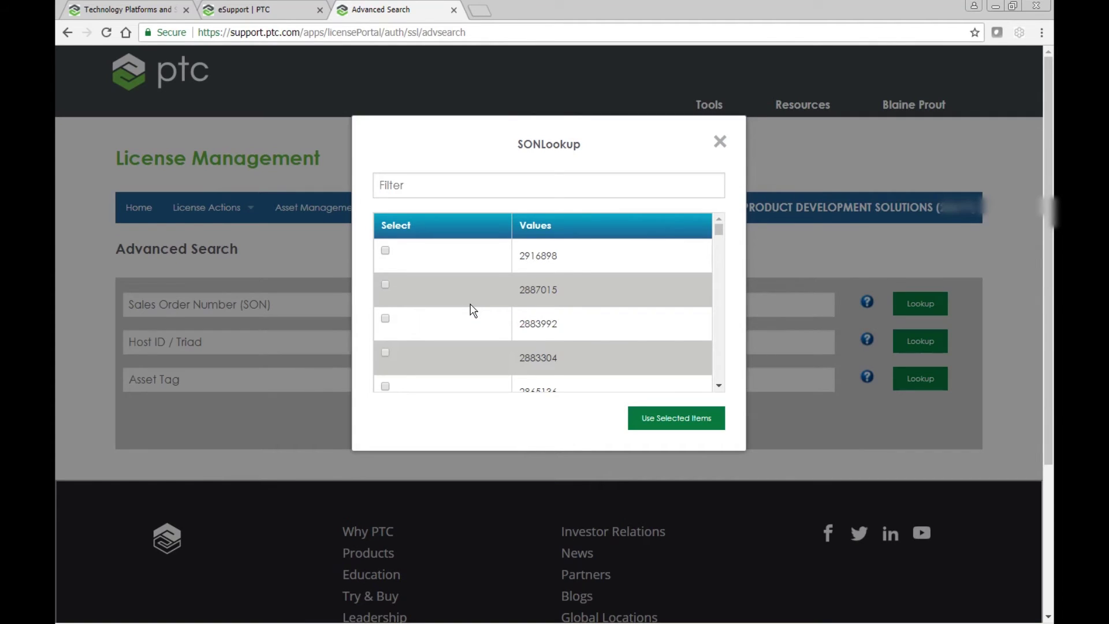
pyautogui.click(386, 250)
pyautogui.click(670, 426)
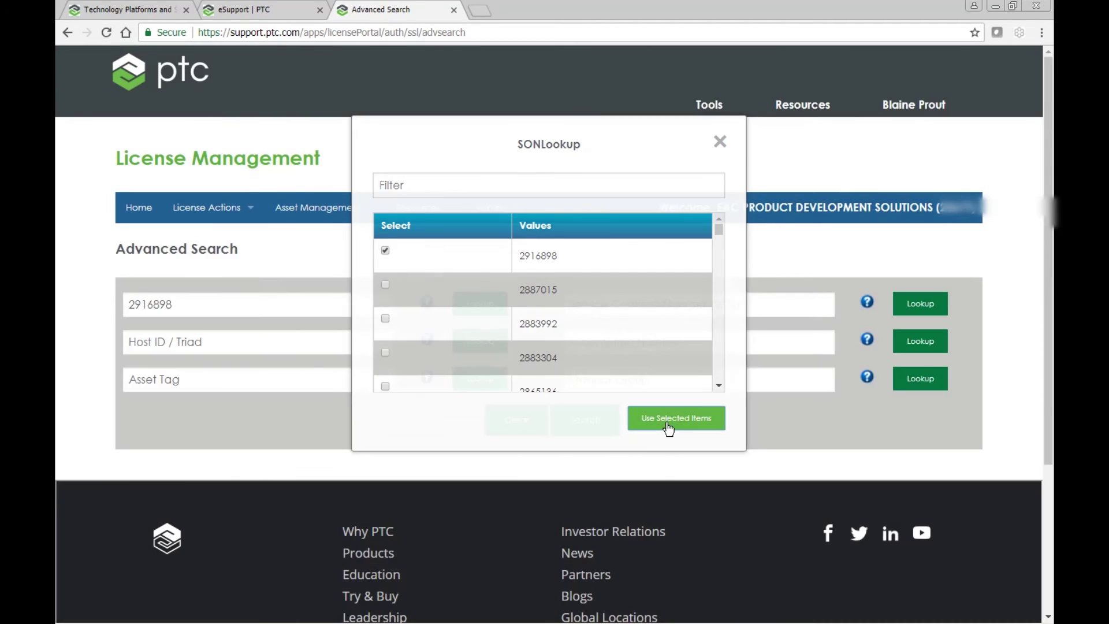
pyautogui.click(587, 424)
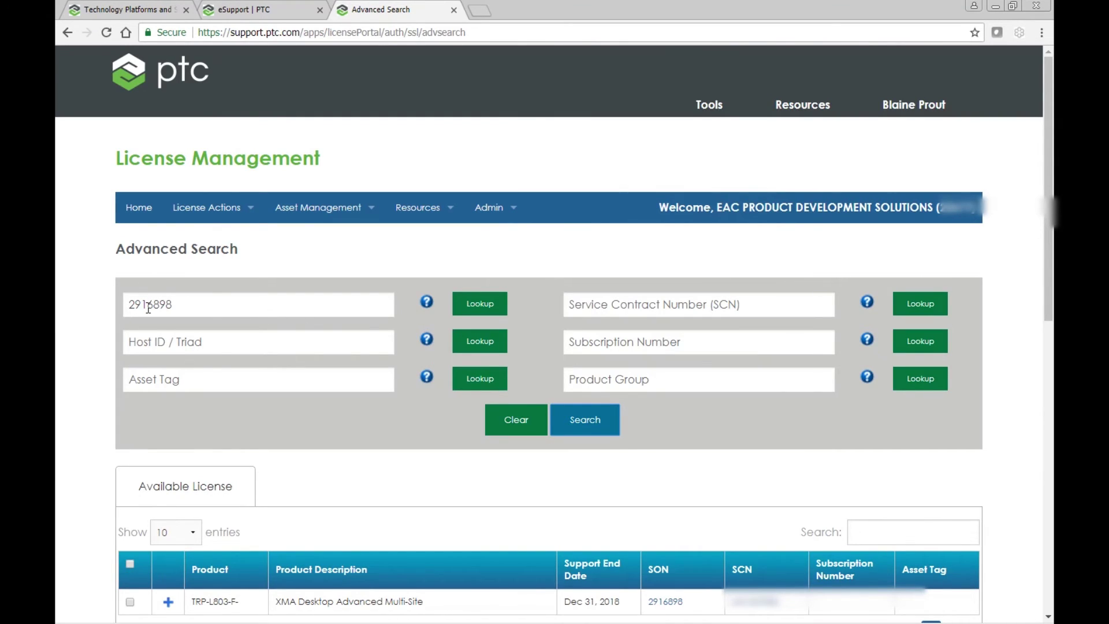
pyautogui.scroll(-5, 148, 308)
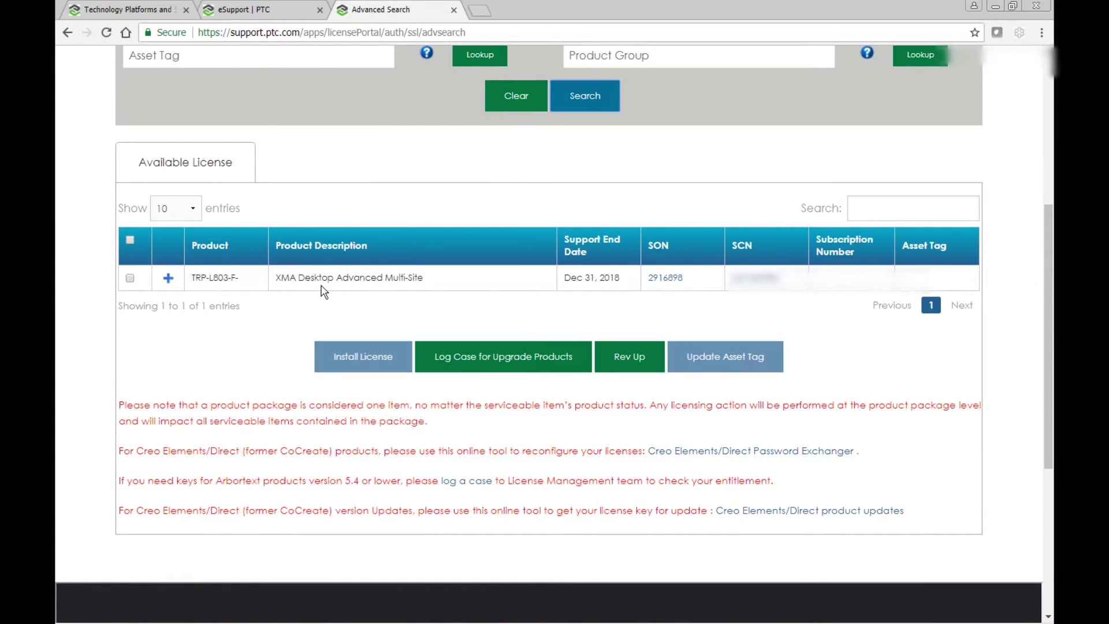
# Select all XMA Desktop Advanced Multi-Site license rows and open the Install License form
pyautogui.click(168, 279)
pyautogui.click(168, 279)
pyautogui.click(127, 241)
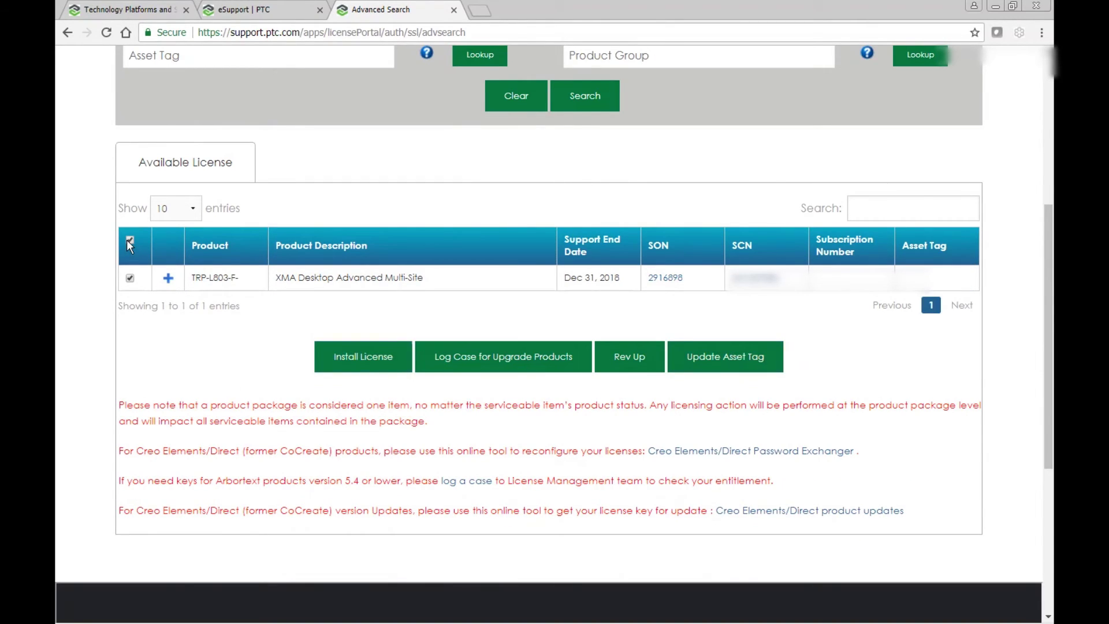
pyautogui.click(376, 354)
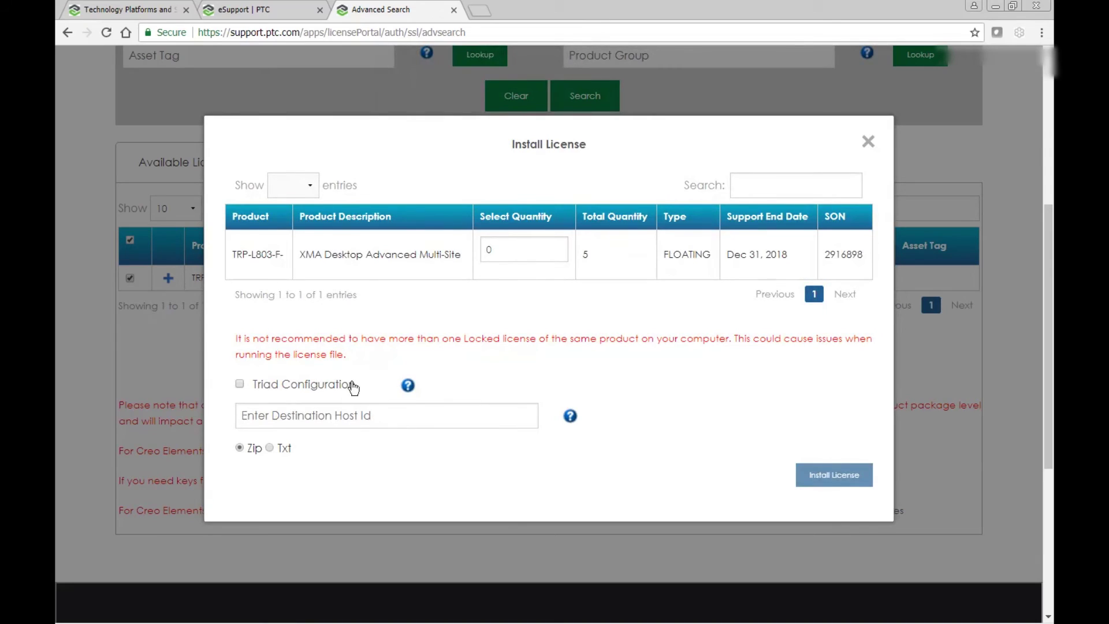
# Enter quantity 5 and choose Txt as the license output format
pyautogui.doubleClick(488, 249)
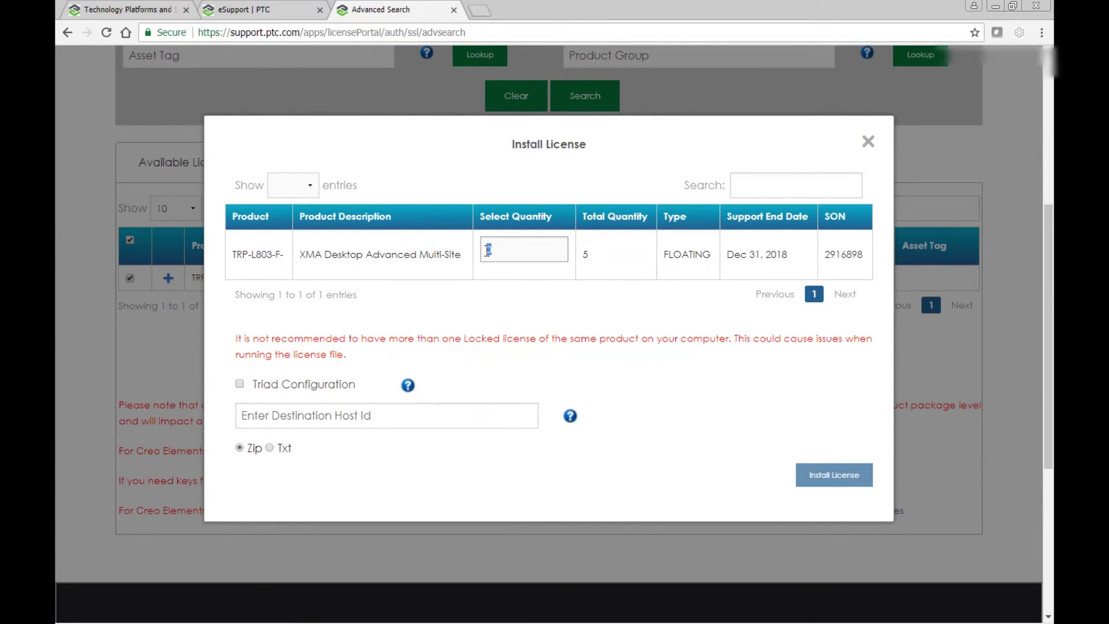
pyautogui.write('51')
pyautogui.write('5')
pyautogui.click(295, 419)
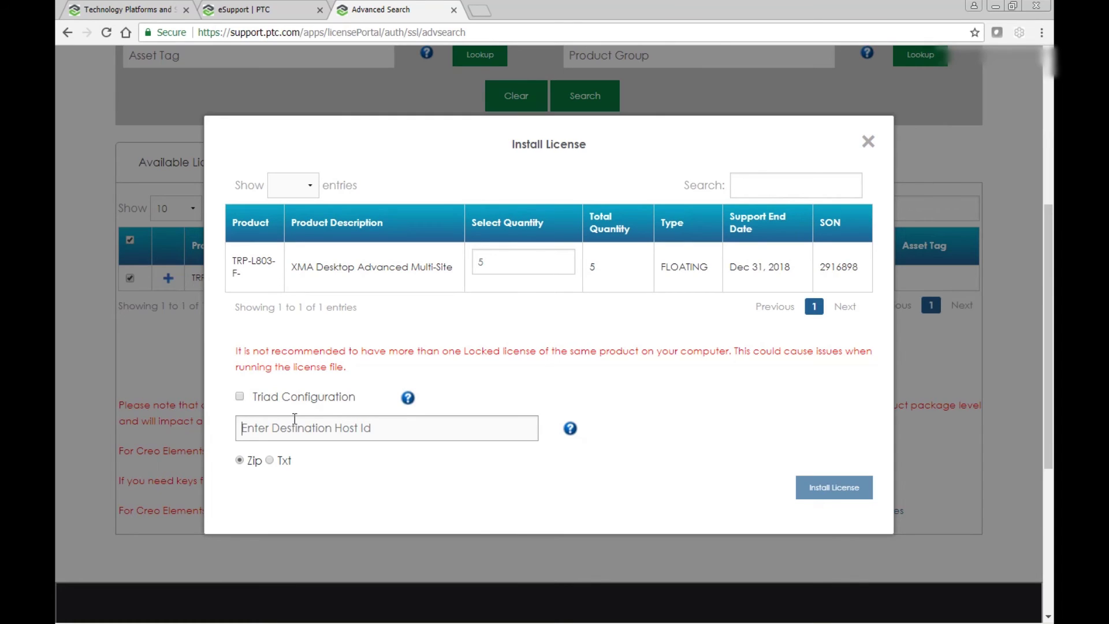
pyautogui.click(269, 460)
pyautogui.click(280, 433)
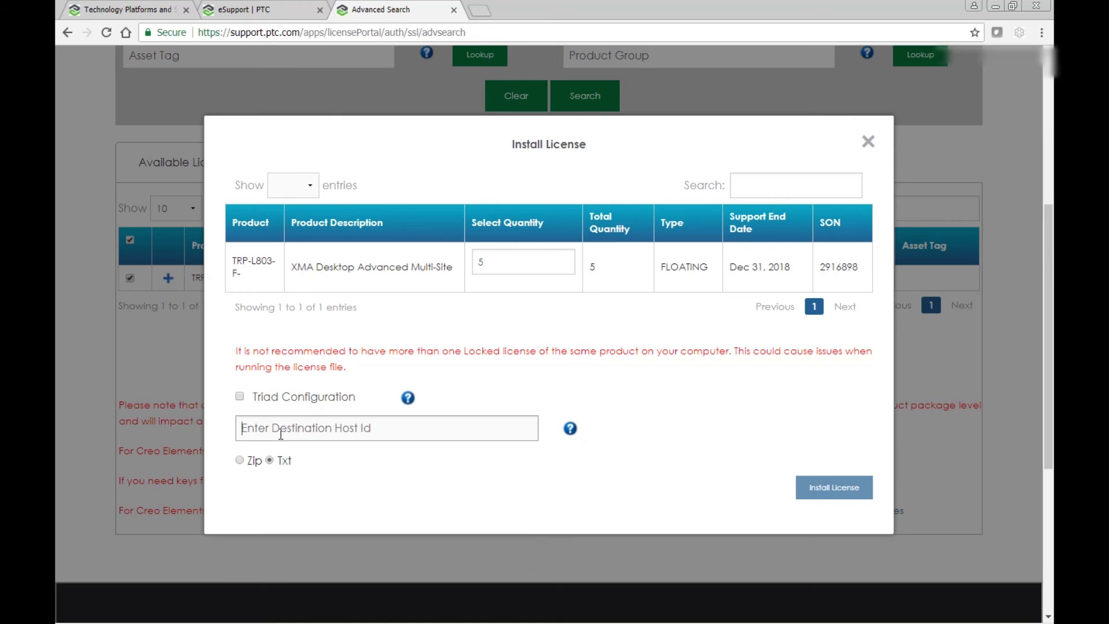